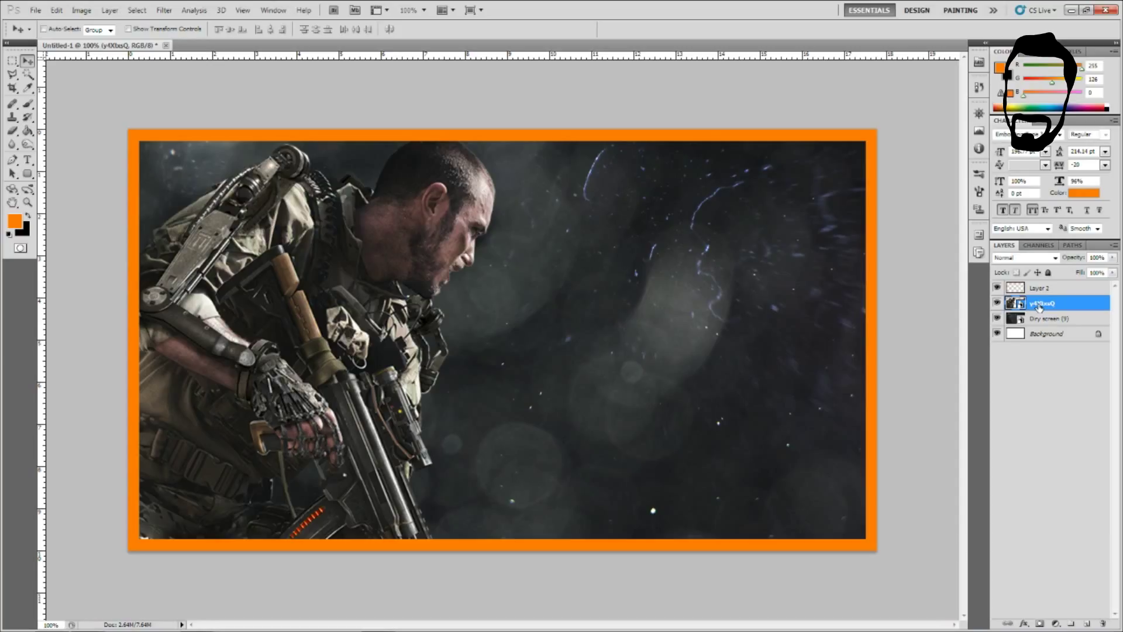
Duplicate the soldier photo layer twice with Ctrl+J and select the first copy
{"action": "key", "text": "ctrl+j"}
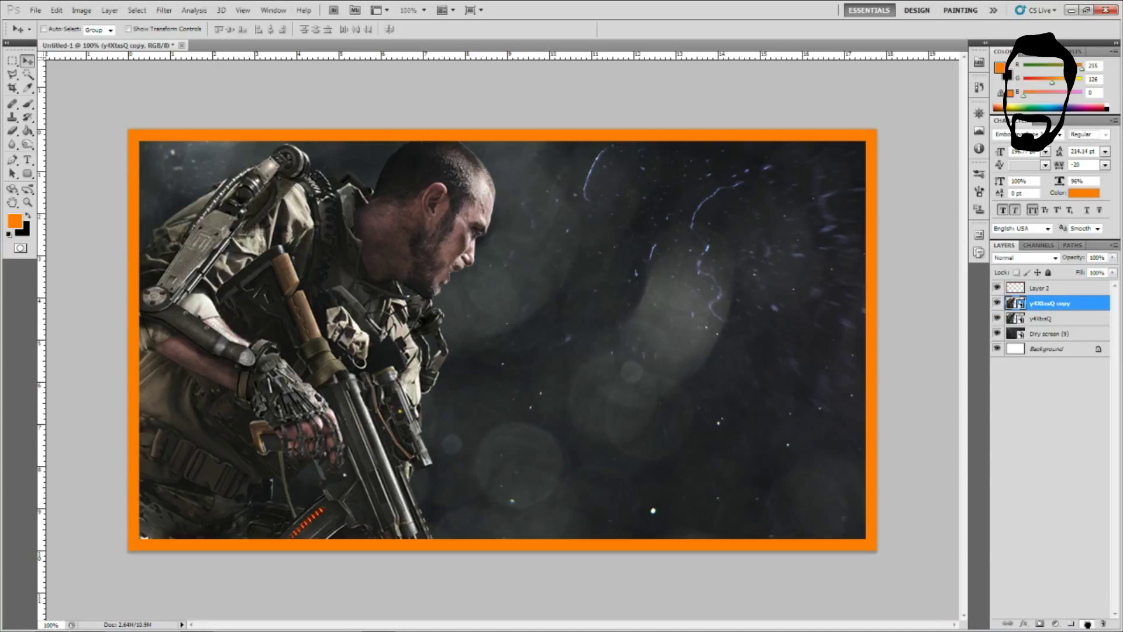
{"action": "key", "text": "ctrl+j"}
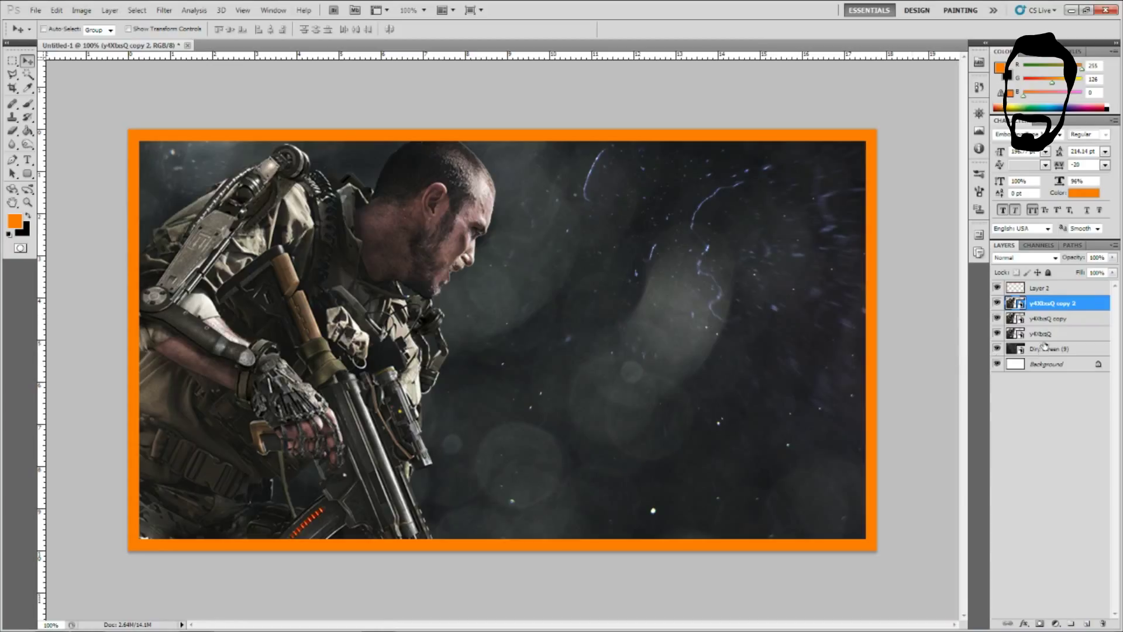
{"action": "left_click", "coordinate": [1044, 336]}
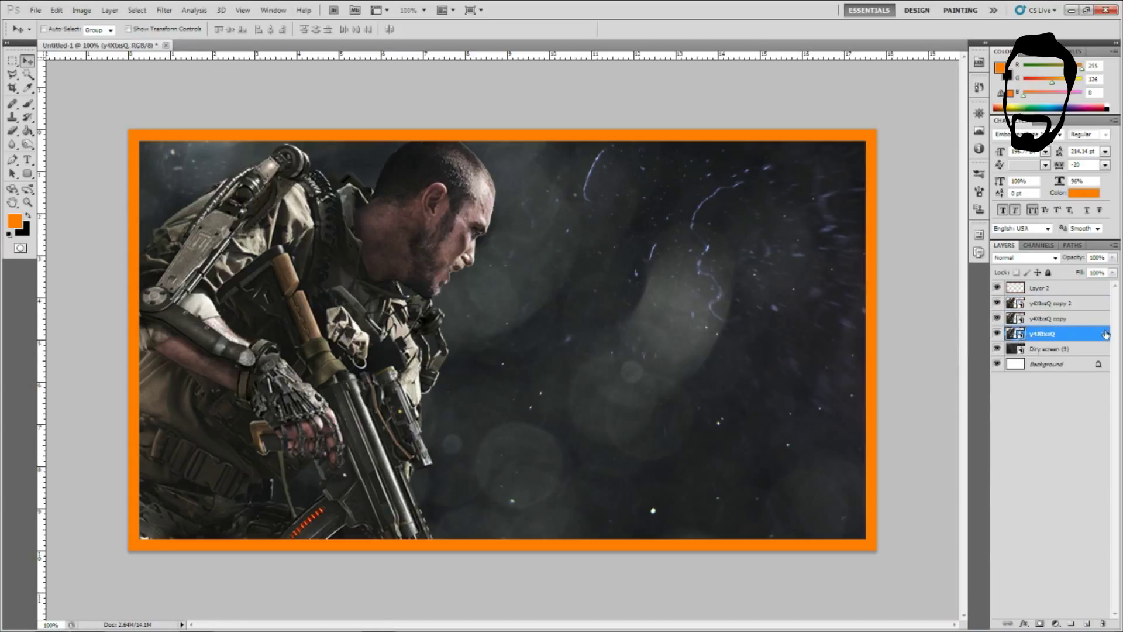
{"action": "left_click", "coordinate": [1049, 321]}
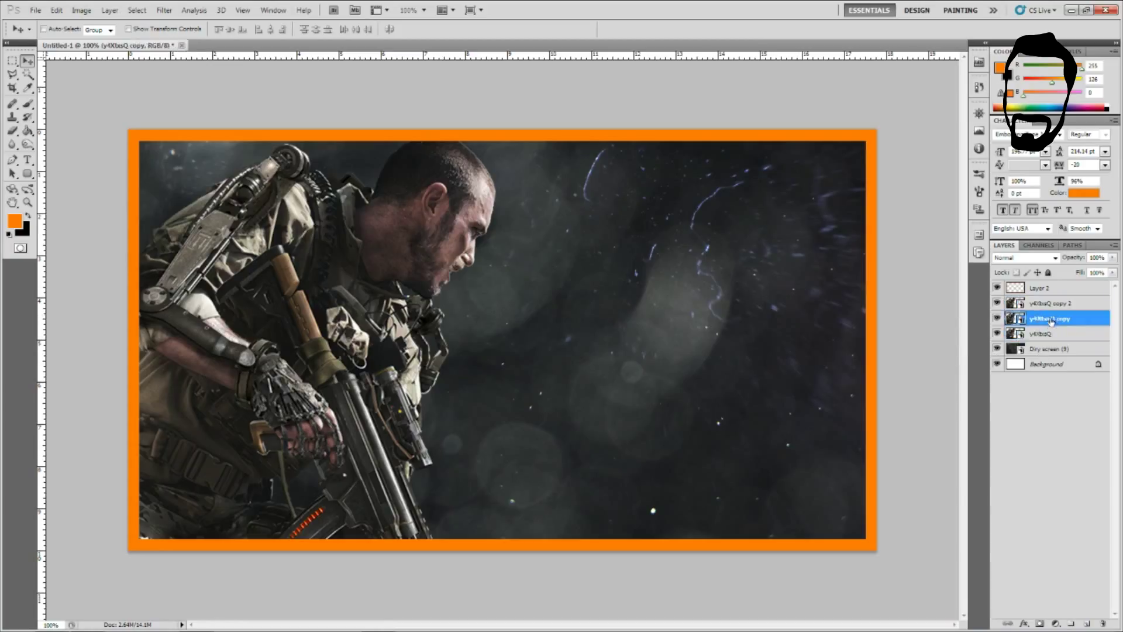
{"action": "right_click", "coordinate": [1049, 320]}
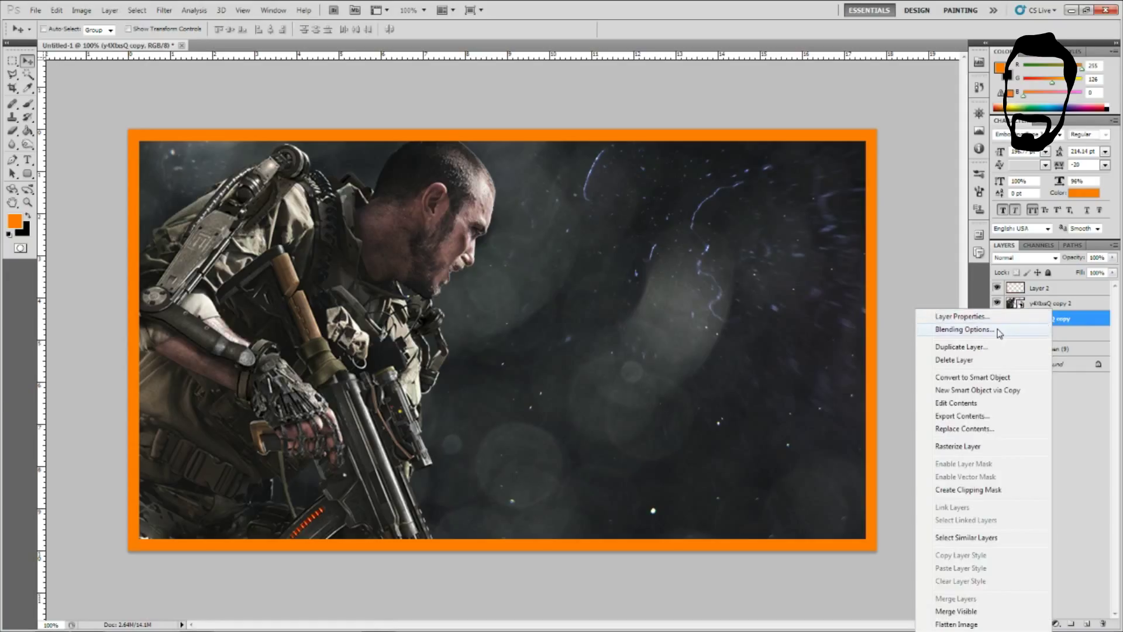
Turn off the green channel in the first photo copy's Blending Options
{"action": "left_click", "coordinate": [964, 329]}
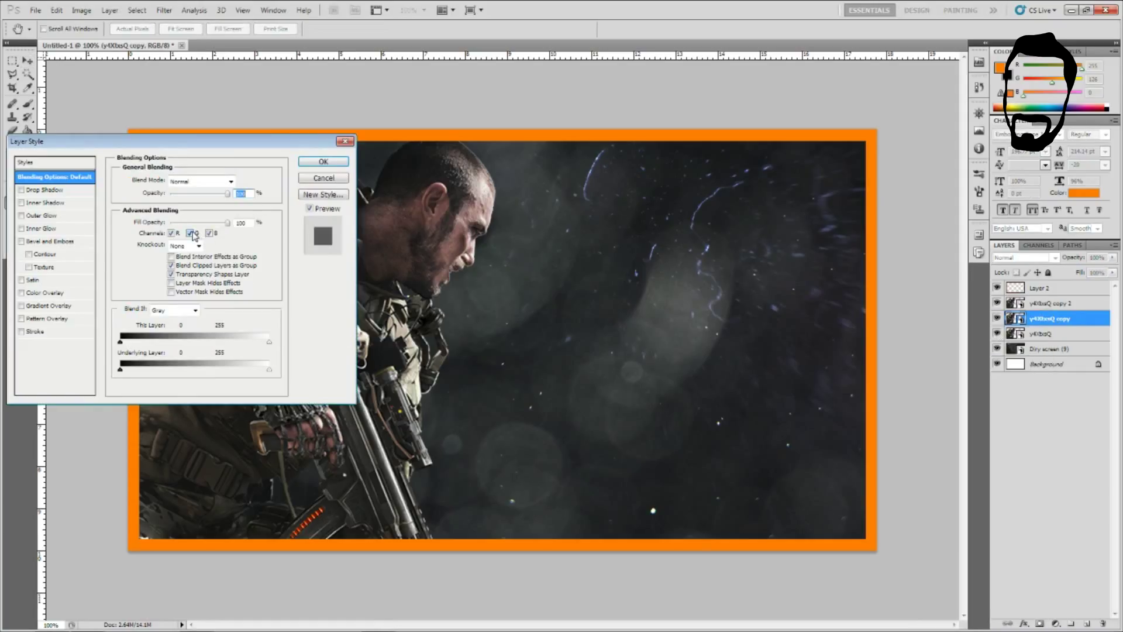
{"action": "left_click", "coordinate": [191, 233]}
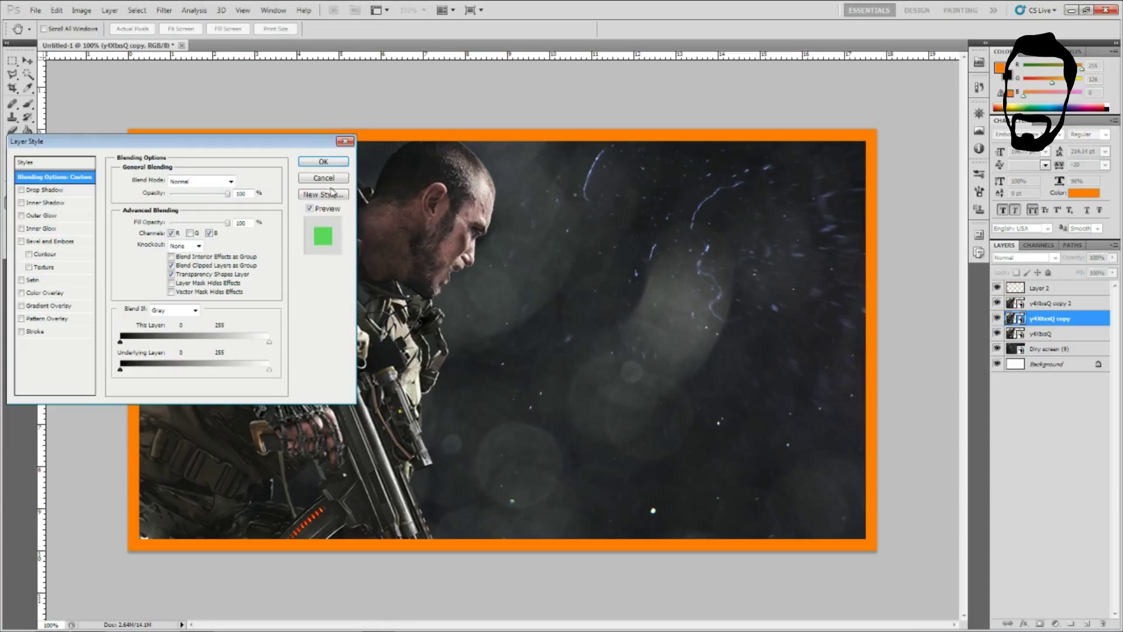
{"action": "left_click", "coordinate": [323, 161]}
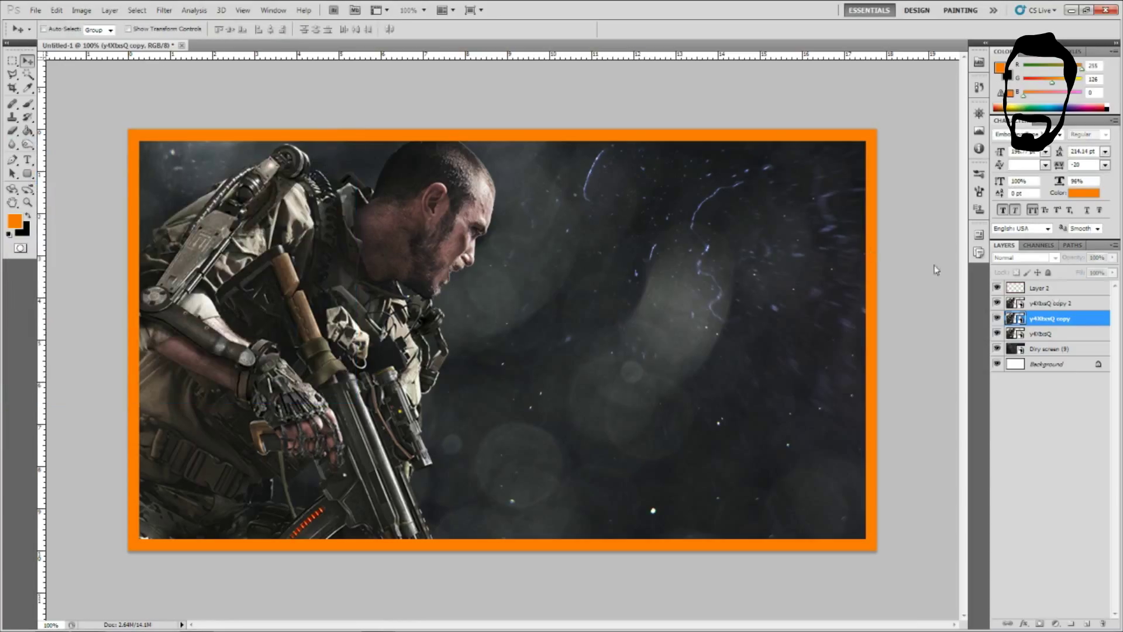
Restrict the second photo copy to green only by turning off red and blue
{"action": "right_click", "coordinate": [1066, 304]}
{"action": "left_click", "coordinate": [985, 320]}
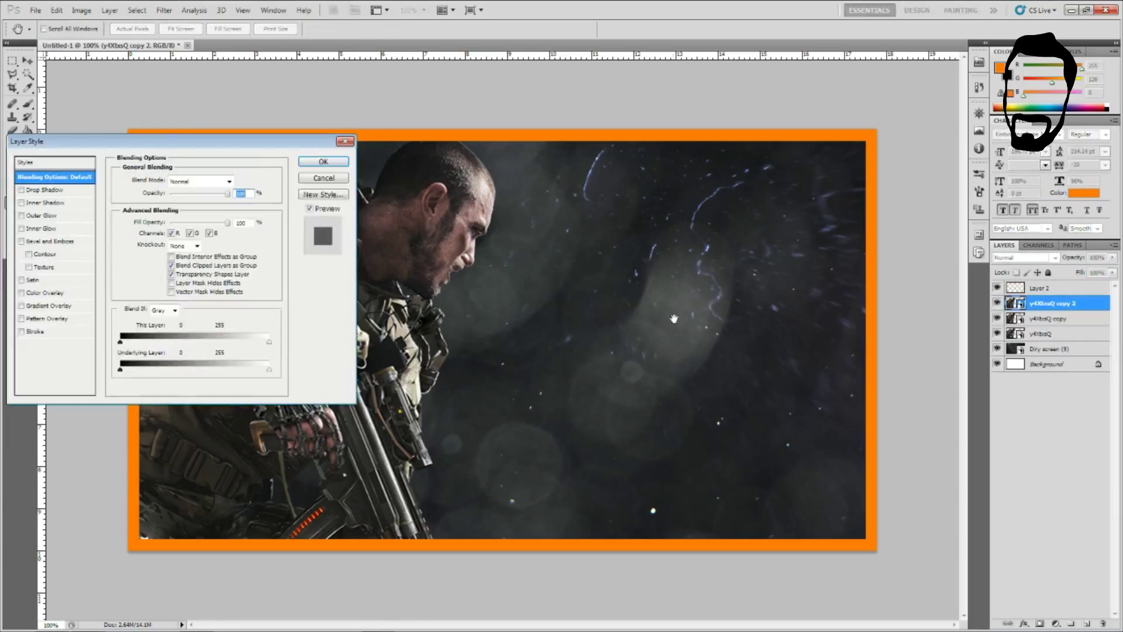
{"action": "left_click", "coordinate": [209, 233]}
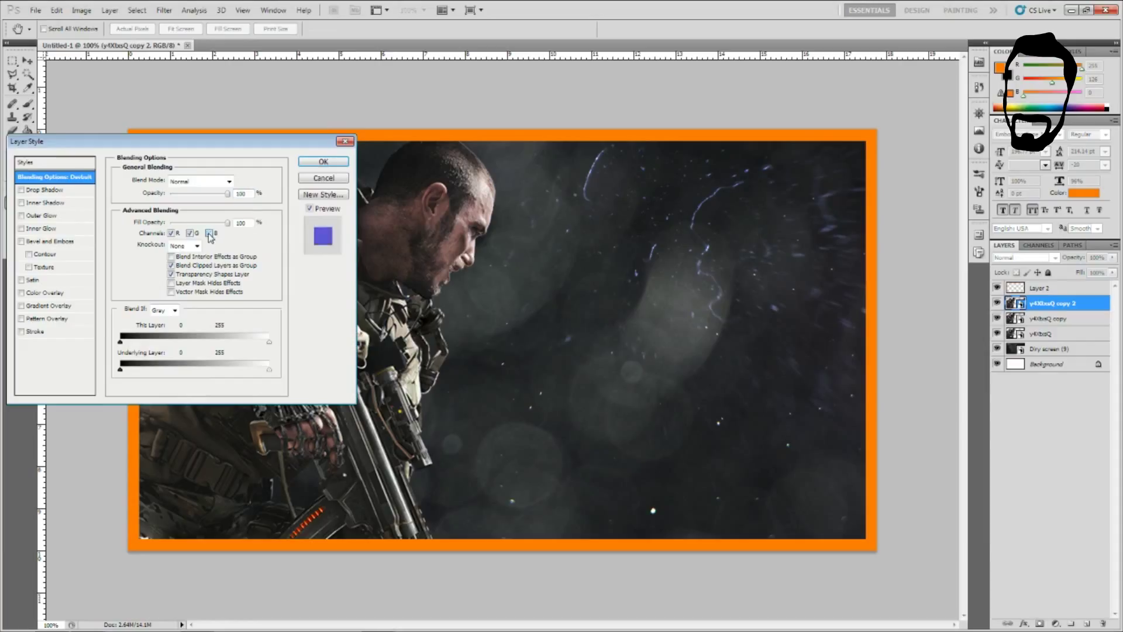
{"action": "left_click", "coordinate": [172, 233]}
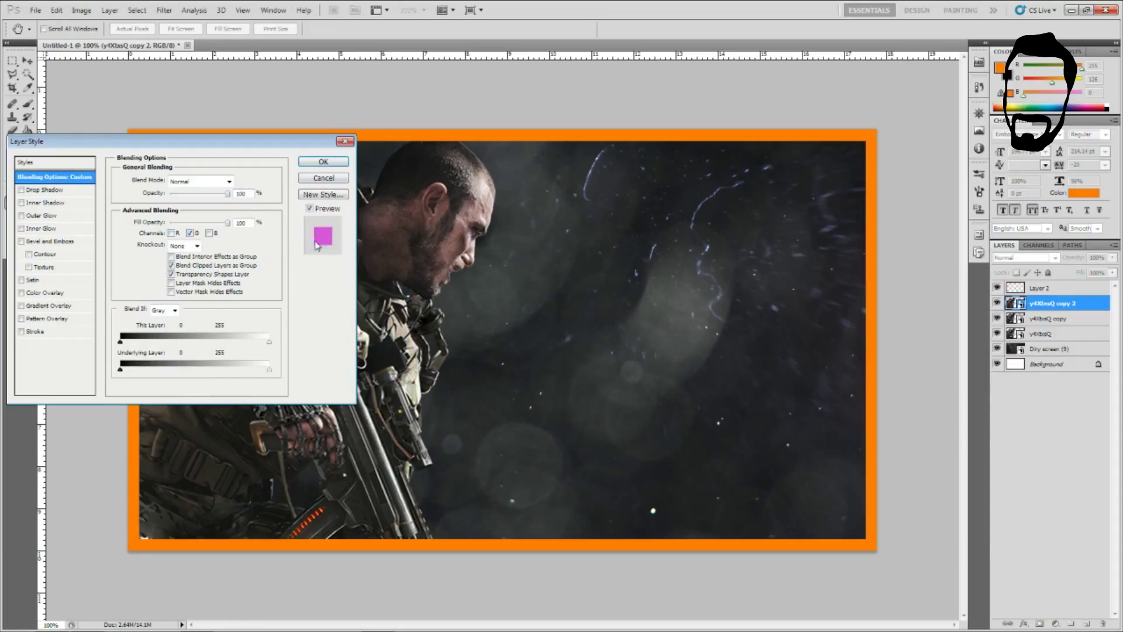
{"action": "left_click", "coordinate": [323, 162]}
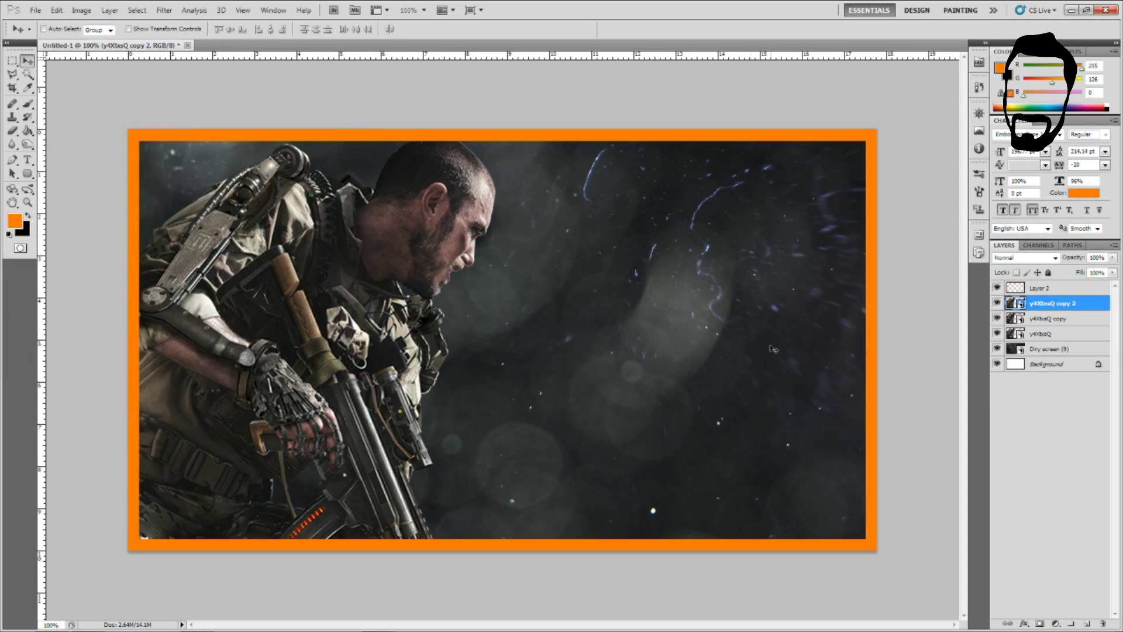
Nudge the two photo copies left and right so magenta and green fringes edge the soldier
{"action": "key", "text": "Left"}
{"action": "key", "text": "Left"}
{"action": "key", "text": "Left"}
{"action": "key", "text": "Left"}
{"action": "key", "text": "Left"}
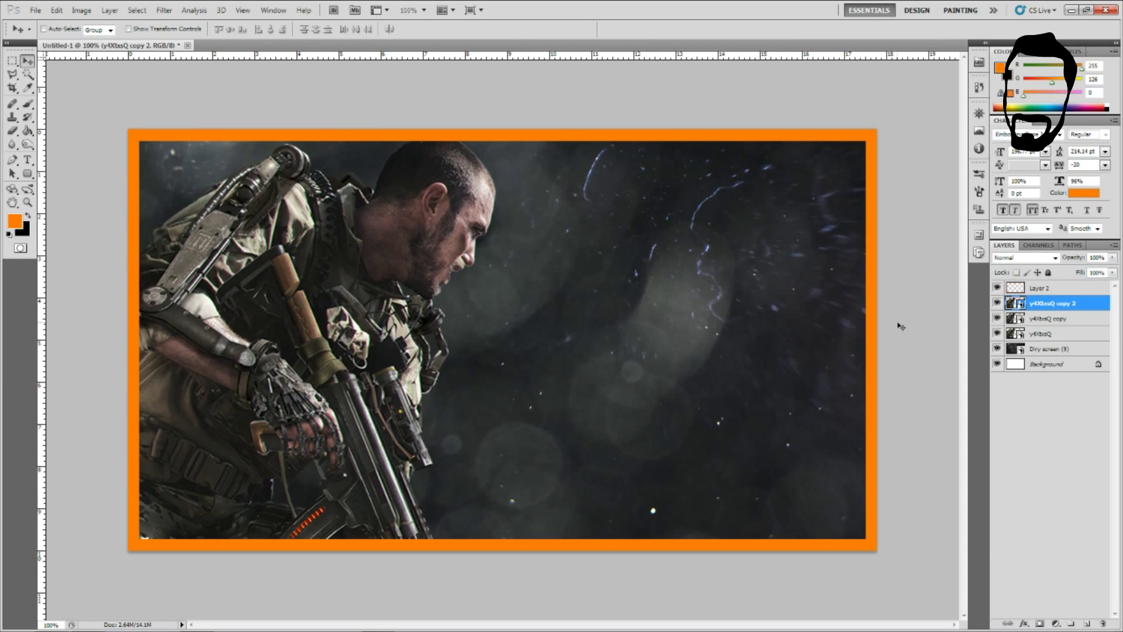
{"action": "left_click", "coordinate": [1036, 325]}
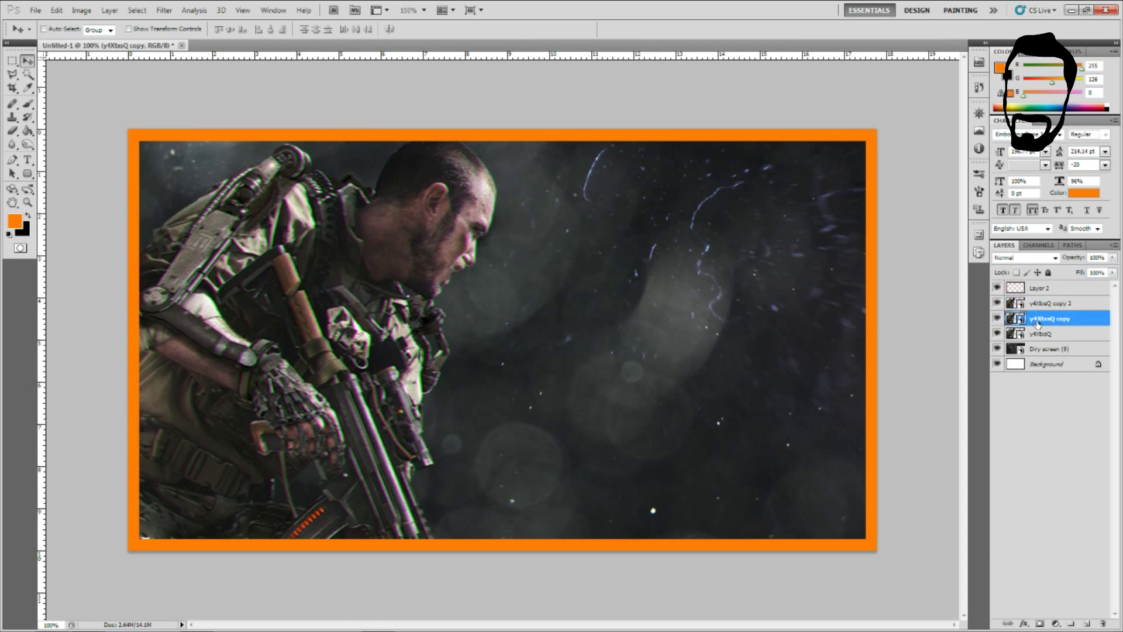
{"action": "key", "text": "Right"}
{"action": "key", "text": "Right"}
{"action": "key", "text": "Right"}
{"action": "key", "text": "Right"}
{"action": "key", "text": "Right"}
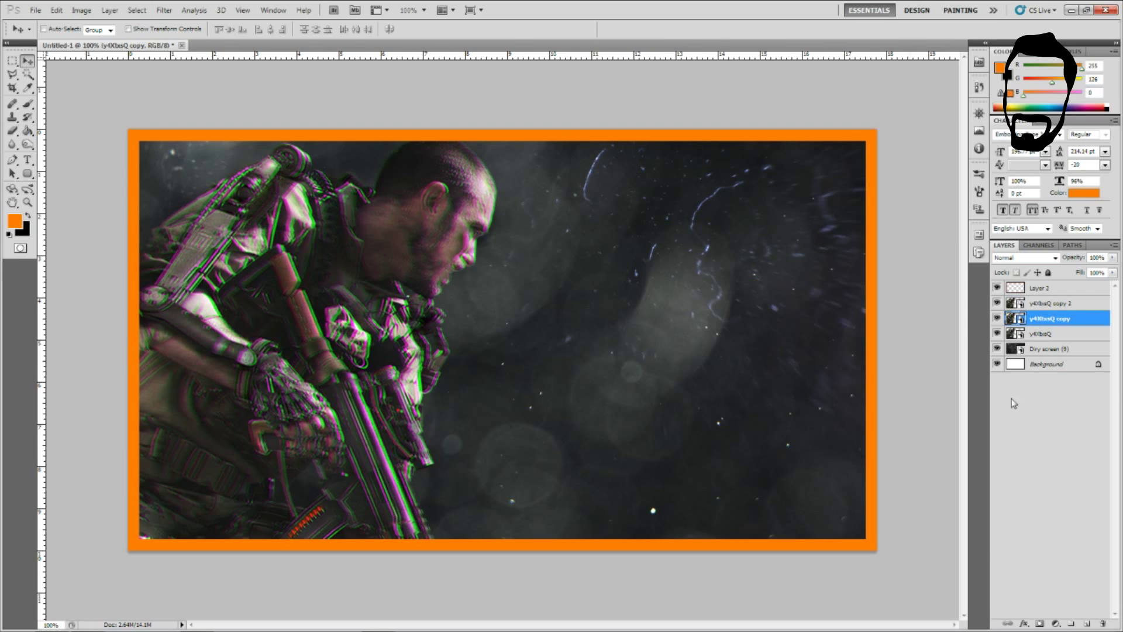
{"action": "left_click", "coordinate": [1047, 304]}
{"action": "key", "text": "Left"}
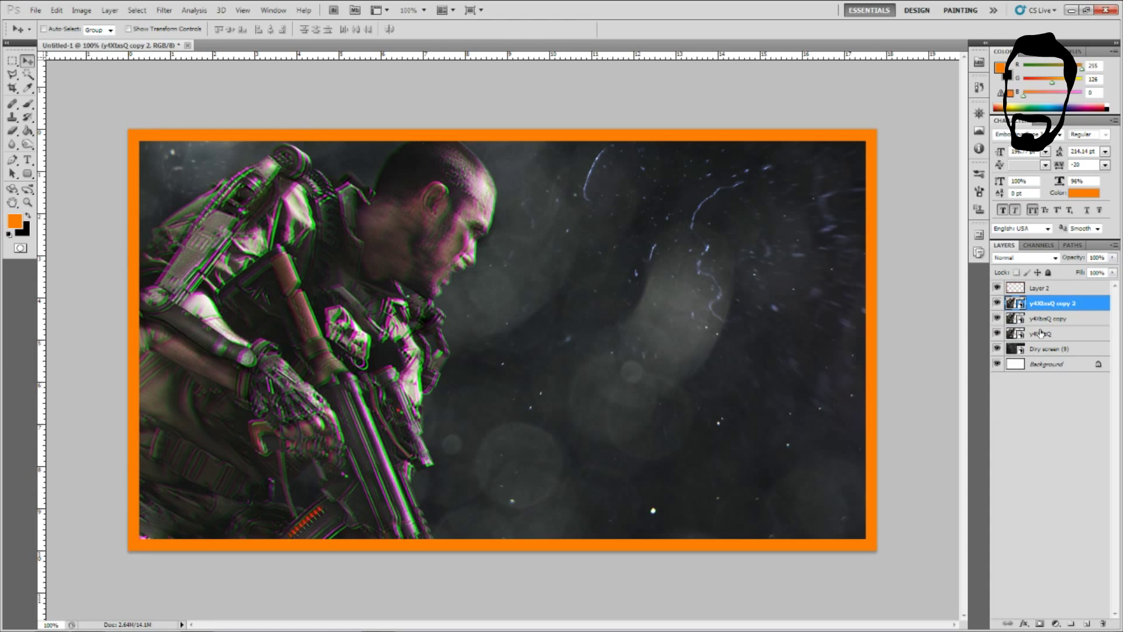
{"action": "left_click", "coordinate": [1045, 321]}
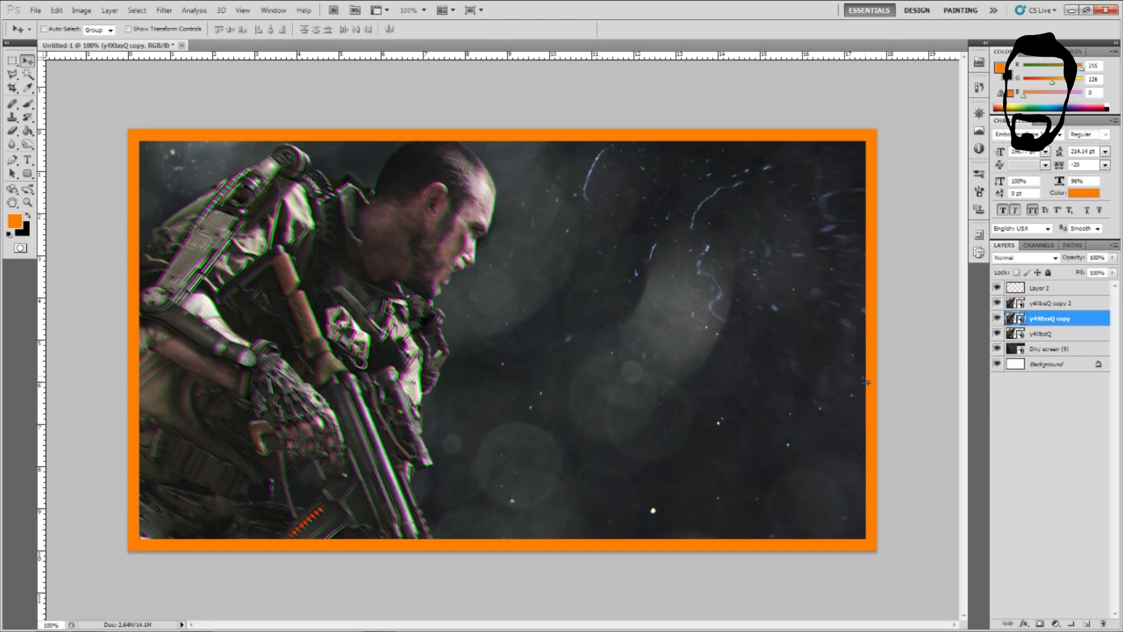
{"action": "key", "text": "shift+Right"}
{"action": "key", "text": "shift+Right"}
{"action": "key", "text": "shift+Right"}
{"action": "key", "text": "shift+Right"}
{"action": "key", "text": "shift+Right"}
{"action": "key", "text": "shift+Right"}
{"action": "key", "text": "shift+Right"}
{"action": "key", "text": "shift+Right"}
{"action": "key", "text": "shift+Right"}
{"action": "left_click_drag", "start_coordinate": [688, 387], "coordinate": [635, 447]}
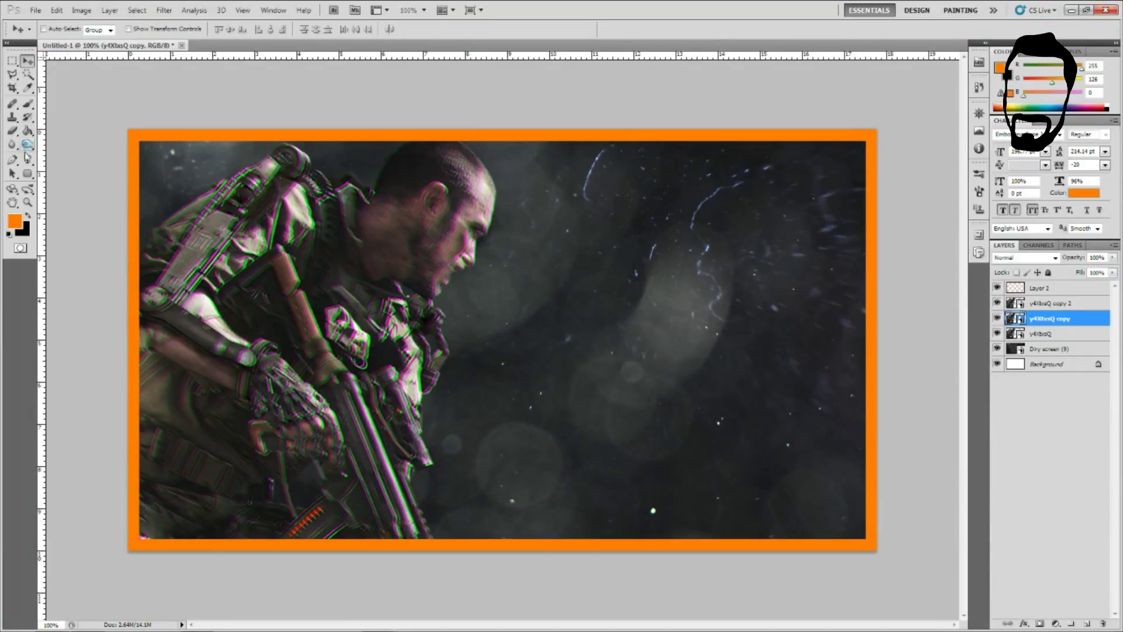
Set the Type tool to the Aldo the Apache font in white
{"action": "left_click", "coordinate": [27, 160]}
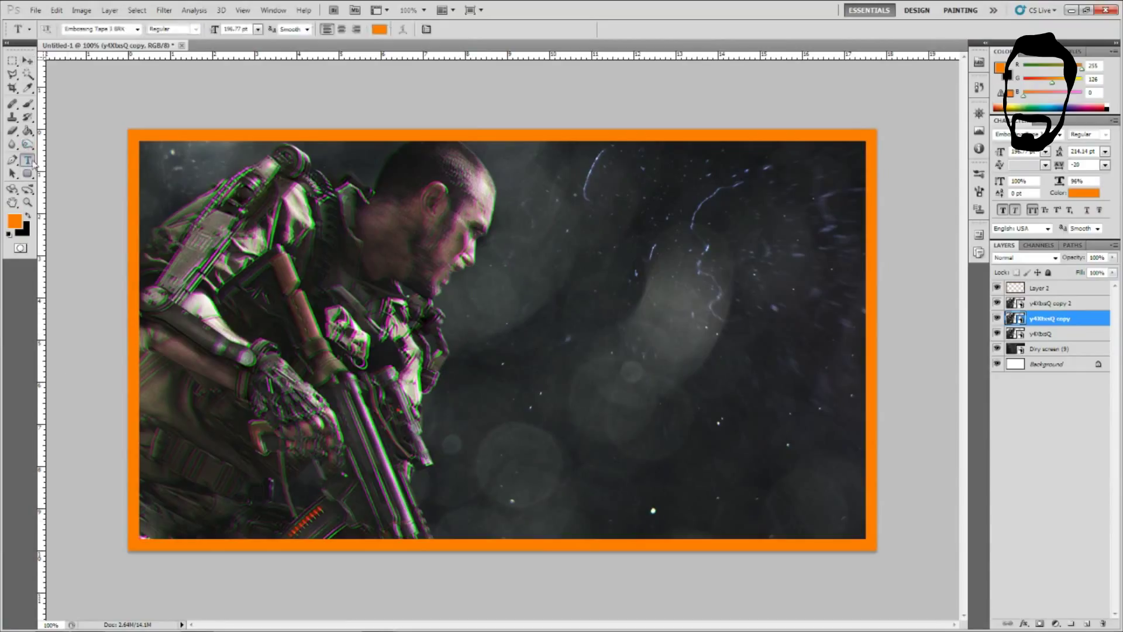
{"action": "left_click", "coordinate": [137, 29]}
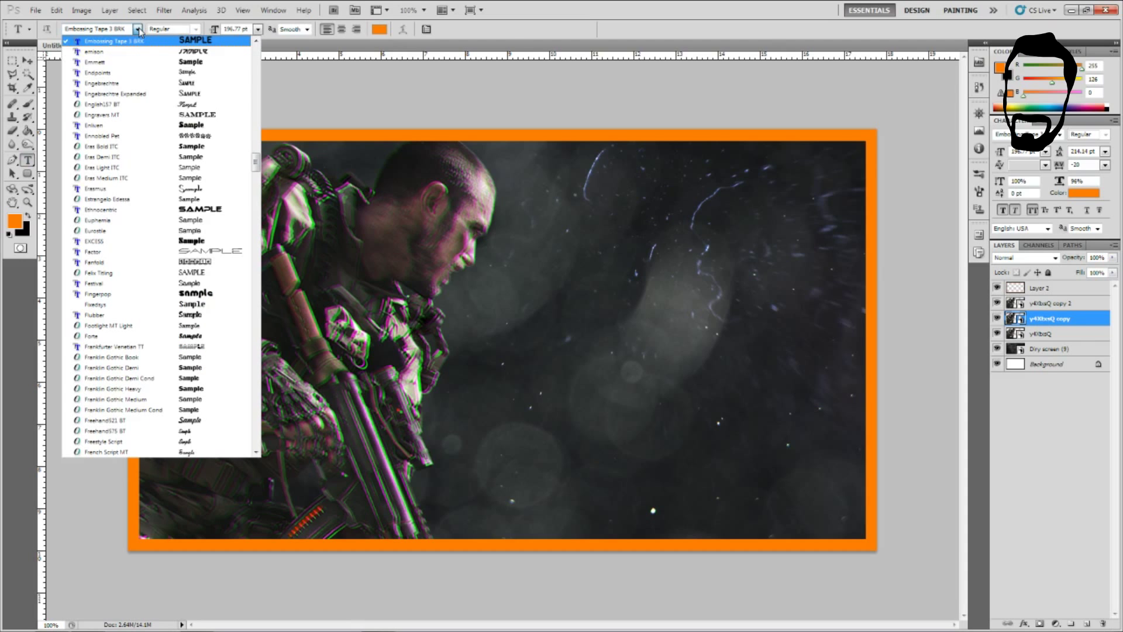
{"action": "left_click_drag", "start_coordinate": [254, 162], "coordinate": [264, 62]}
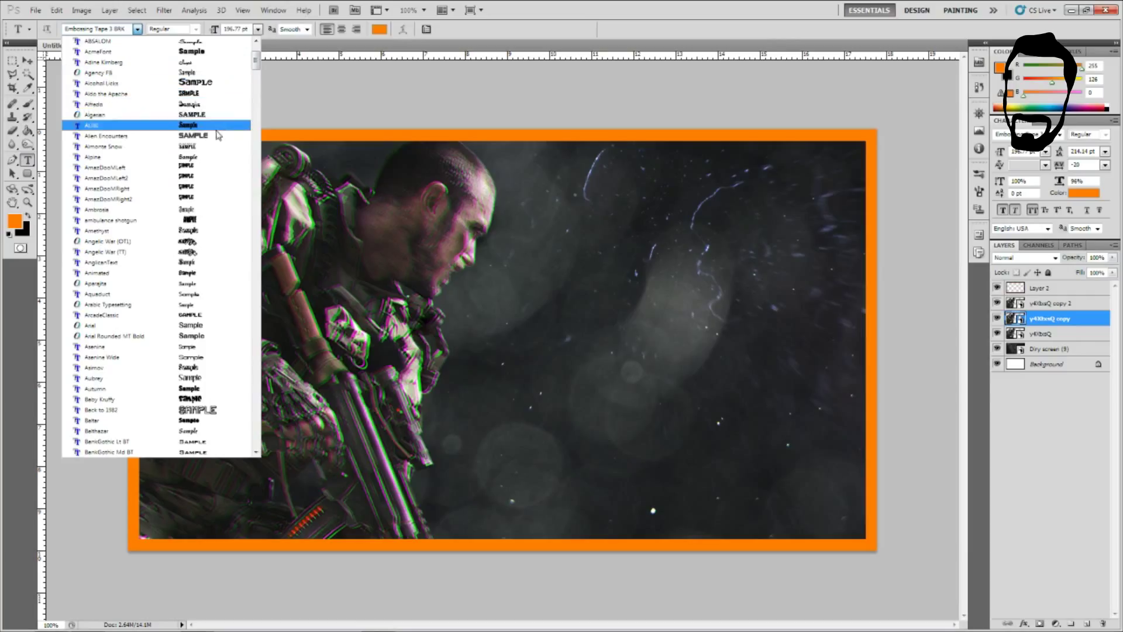
{"action": "left_click", "coordinate": [200, 94]}
{"action": "left_click", "coordinate": [379, 29]}
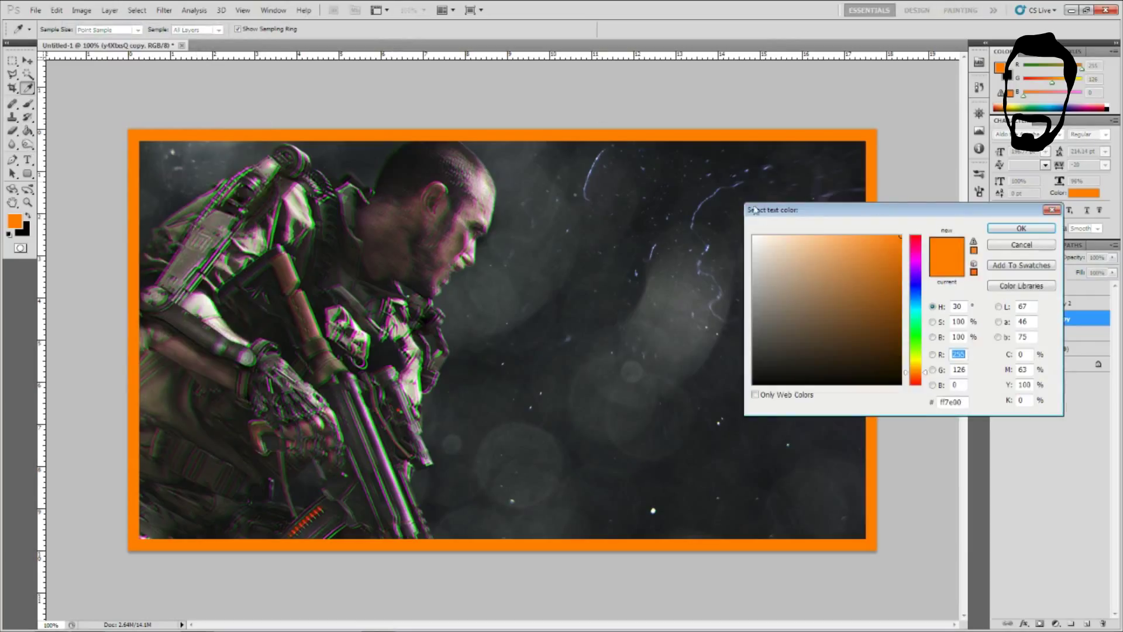
{"action": "left_click", "coordinate": [753, 236]}
{"action": "left_click", "coordinate": [1021, 229]}
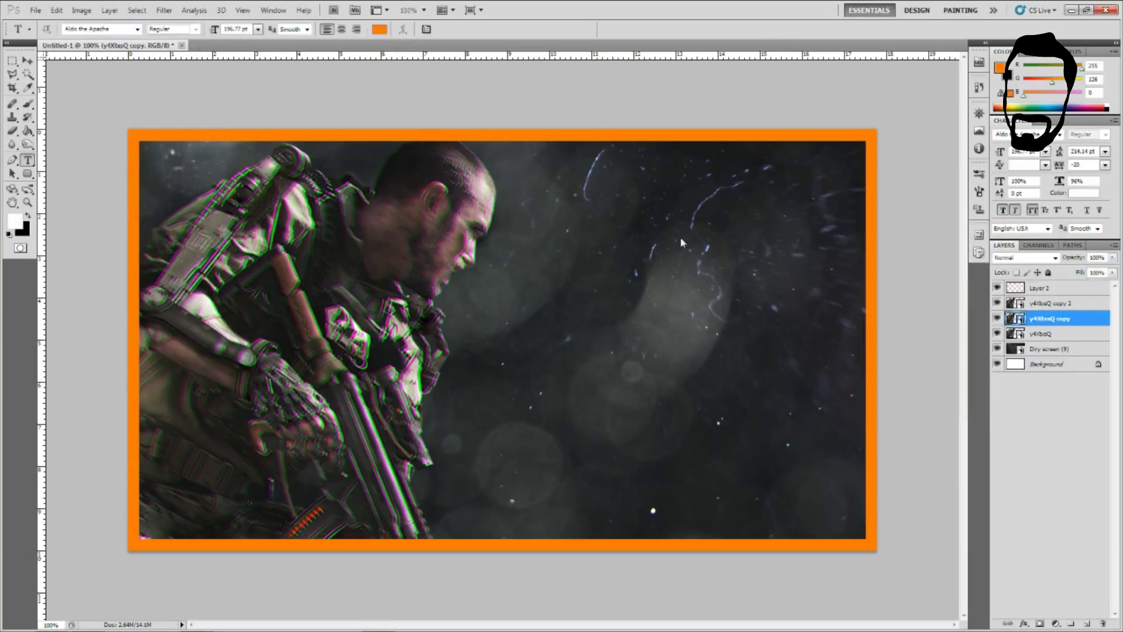
Start a text layer right of the soldier with lines GLITCH, TEXT and a partial third line
{"action": "left_click", "coordinate": [580, 264]}
{"action": "type", "text": "GLITCH"}
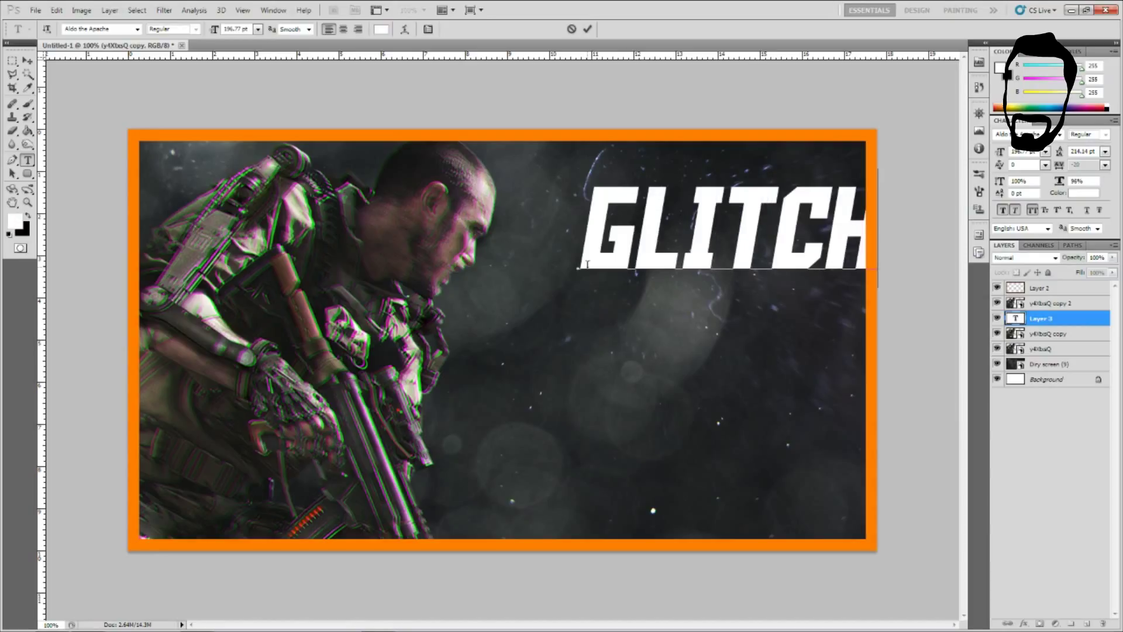
{"action": "key", "text": "Return"}
{"action": "type", "text": "TEXT"}
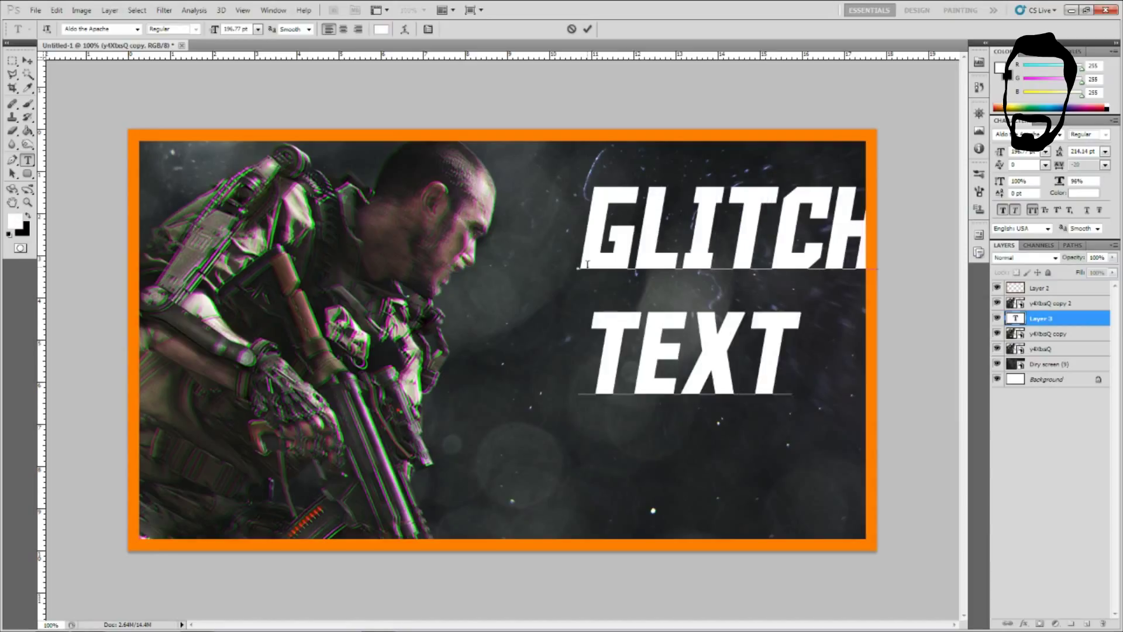
{"action": "key", "text": "Return"}
{"action": "type", "text": "TUTO"}
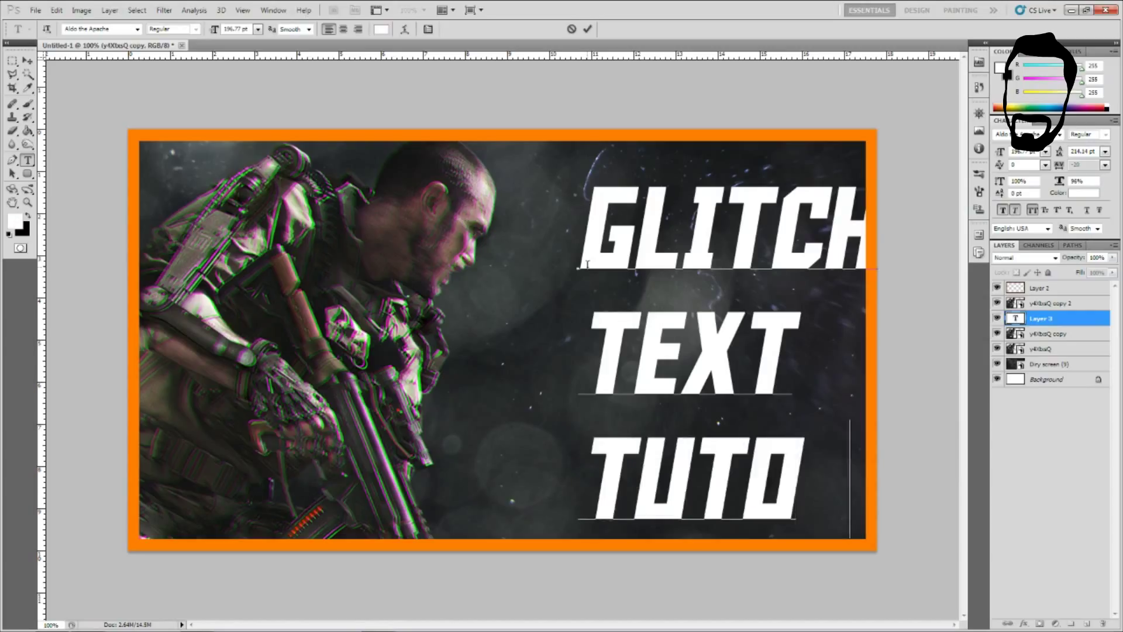
{"action": "type", "text": "RIIN PHOT"}
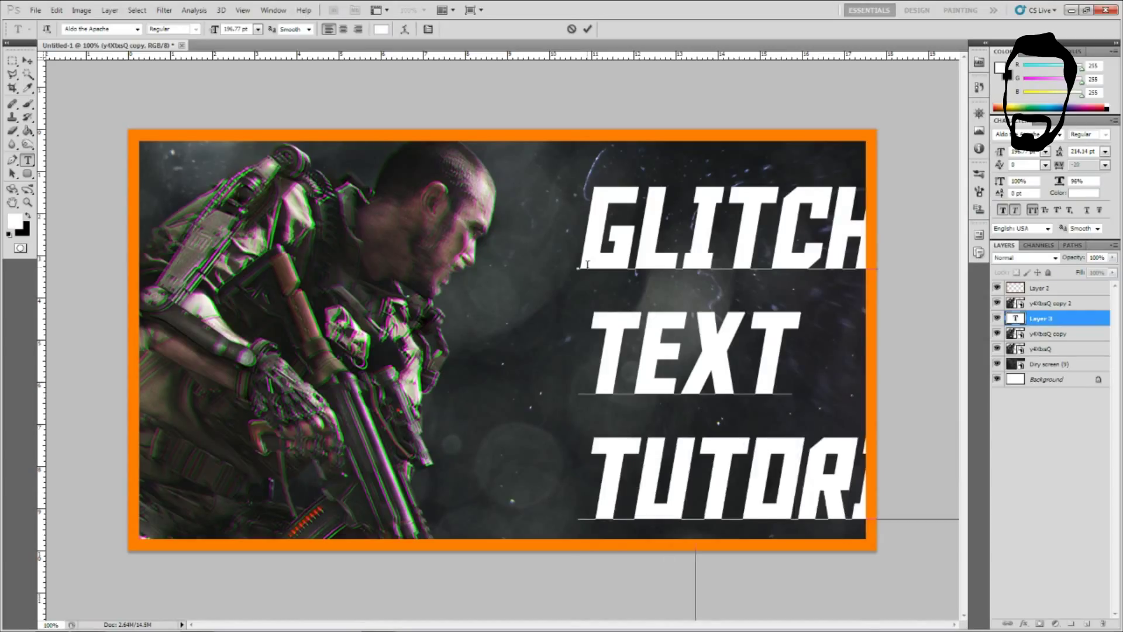
{"action": "key", "text": "BackSpace"}
{"action": "key", "text": "BackSpace"}
{"action": "key", "text": "BackSpace"}
{"action": "key", "text": "BackSpace"}
{"action": "key", "text": "BackSpace"}
{"action": "key", "text": "BackSpace"}
{"action": "key", "text": "BackSpace"}
Replace the text with three lines beginning GLITCH, TUTORI and PHOTOS, then select it all
{"action": "key", "text": "ctrl+a"}
{"action": "type", "text": "GLUITC"}
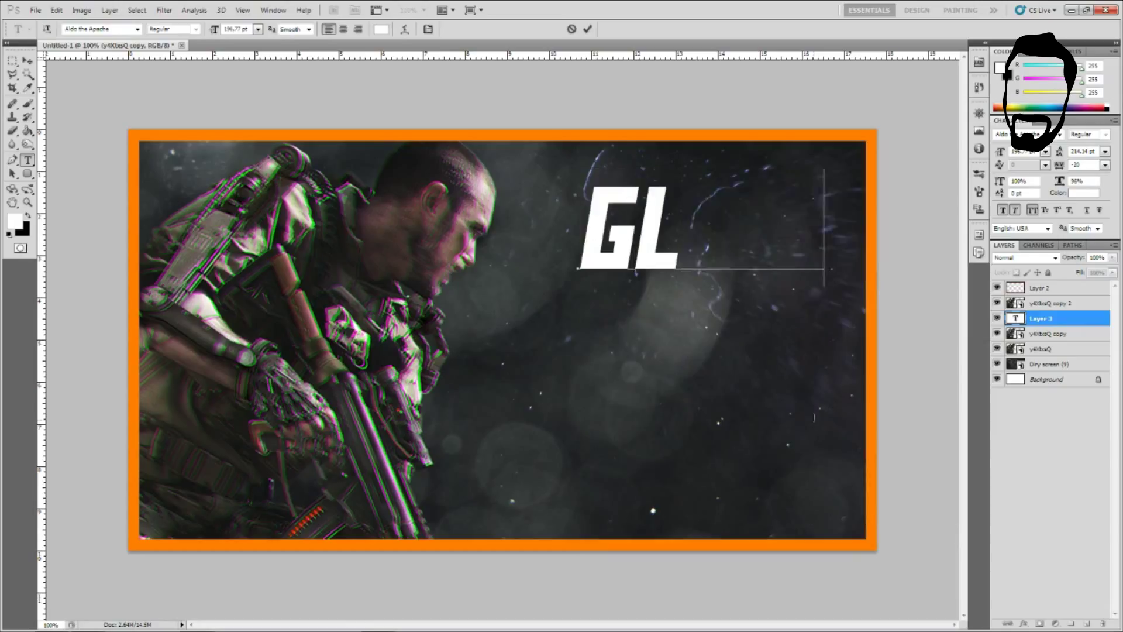
{"action": "key", "text": "BackSpace"}
{"action": "key", "text": "BackSpace"}
{"action": "key", "text": "BackSpace"}
{"action": "key", "text": "BackSpace"}
{"action": "type", "text": "ITCH"}
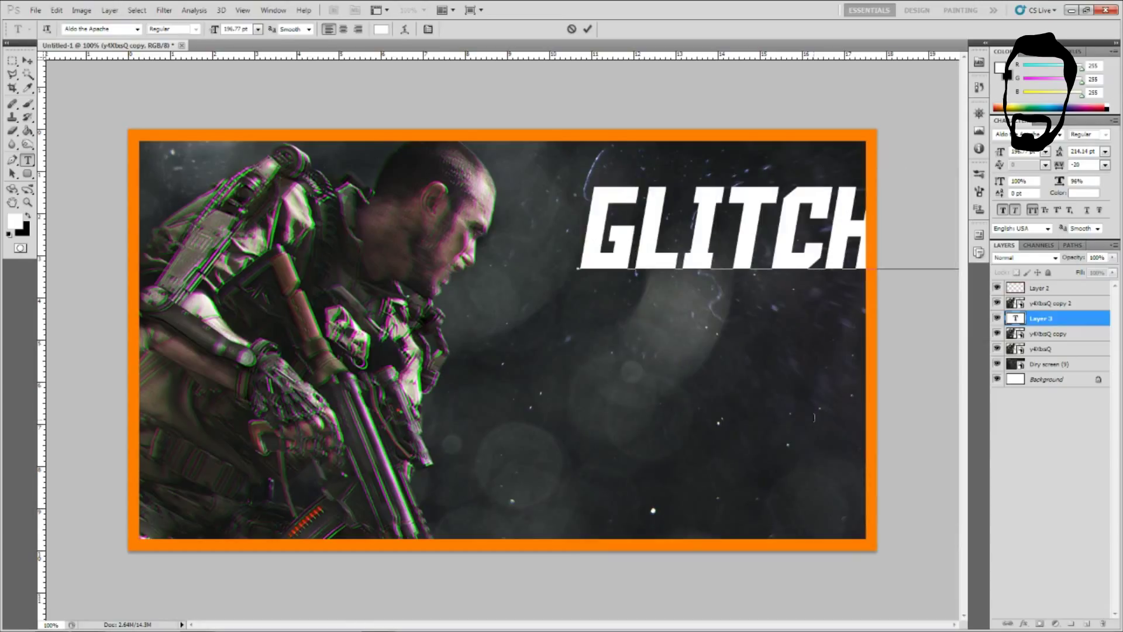
{"action": "key", "text": "Return"}
{"action": "type", "text": "TUTORI"}
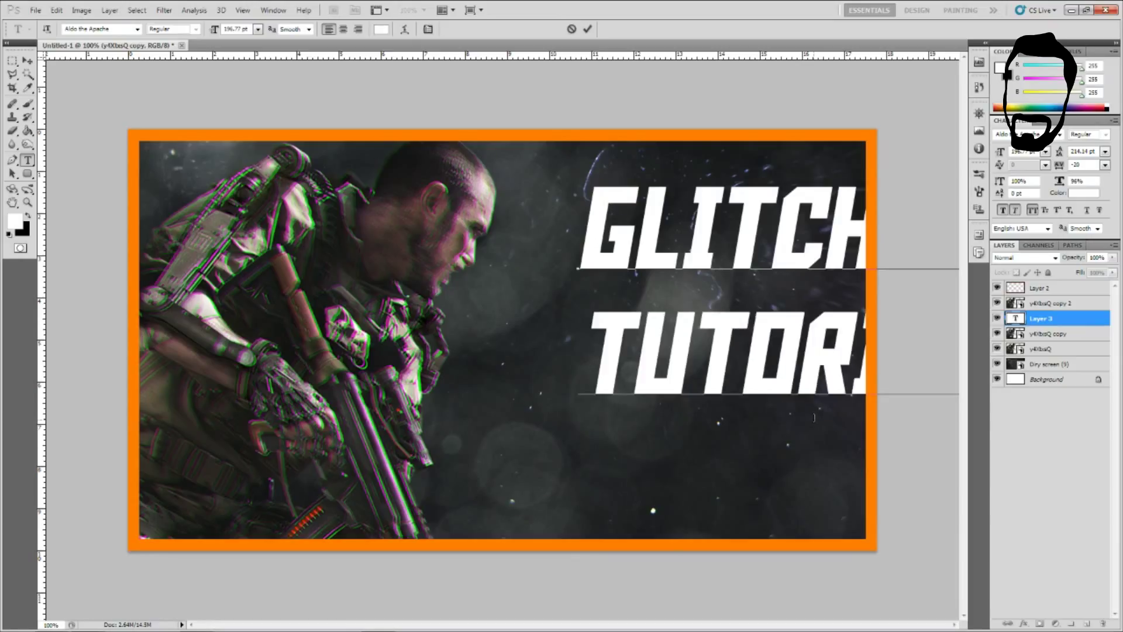
{"action": "key", "text": "Return"}
{"action": "type", "text": "PHOTOS"}
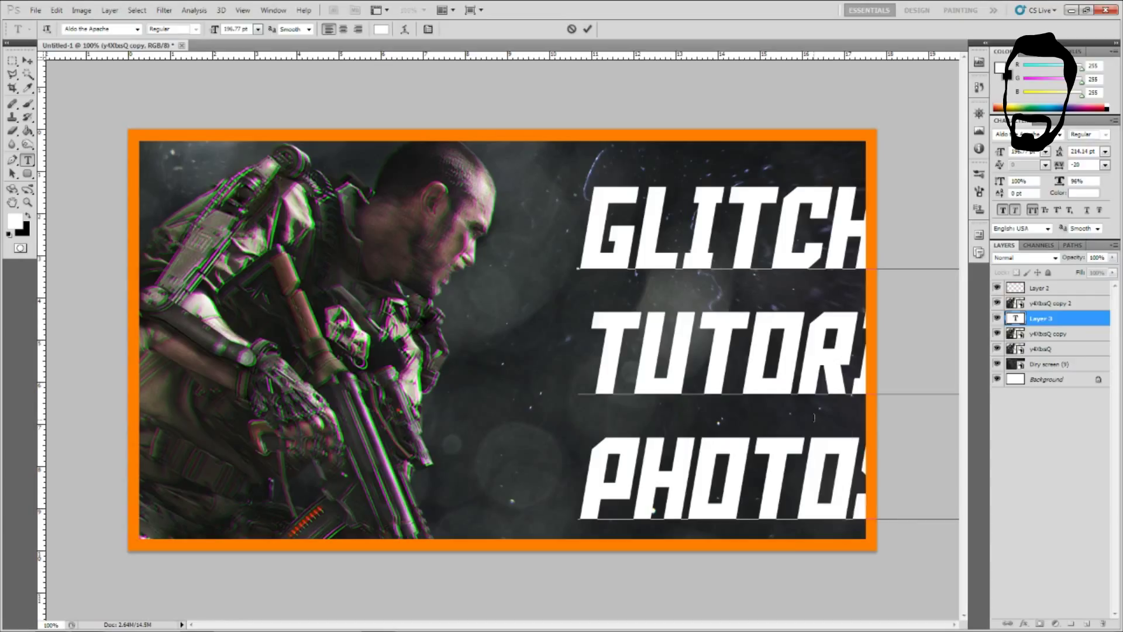
{"action": "key", "text": "ctrl+a"}
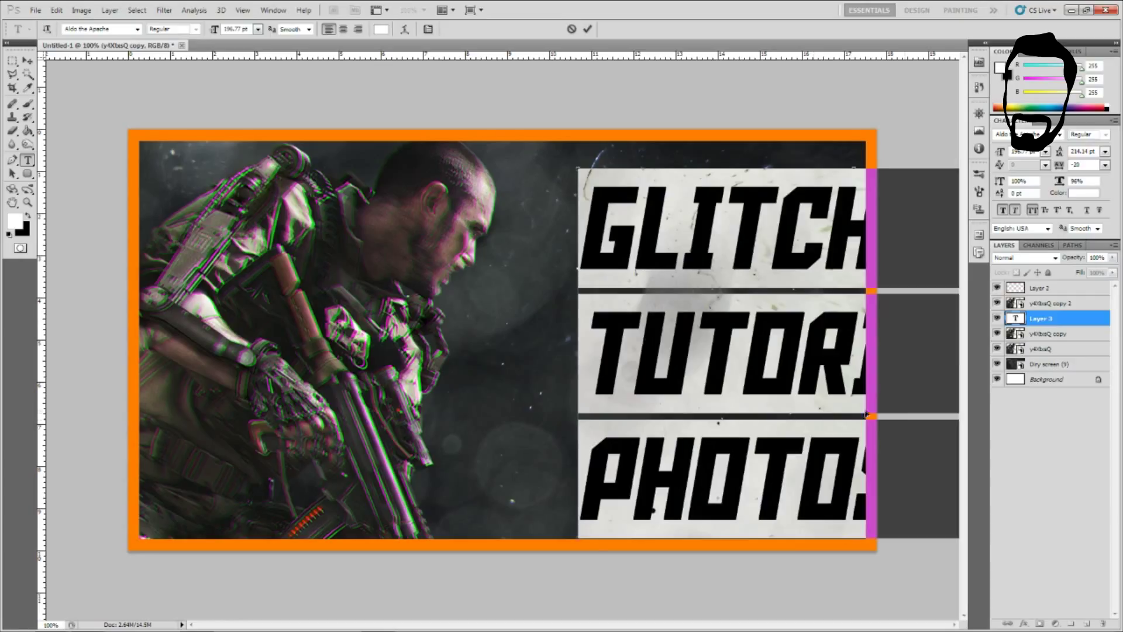
Reduce the title's leading, apply Faux Italic, and commit the text
{"action": "left_click_drag", "start_coordinate": [1059, 152], "coordinate": [958, 155]}
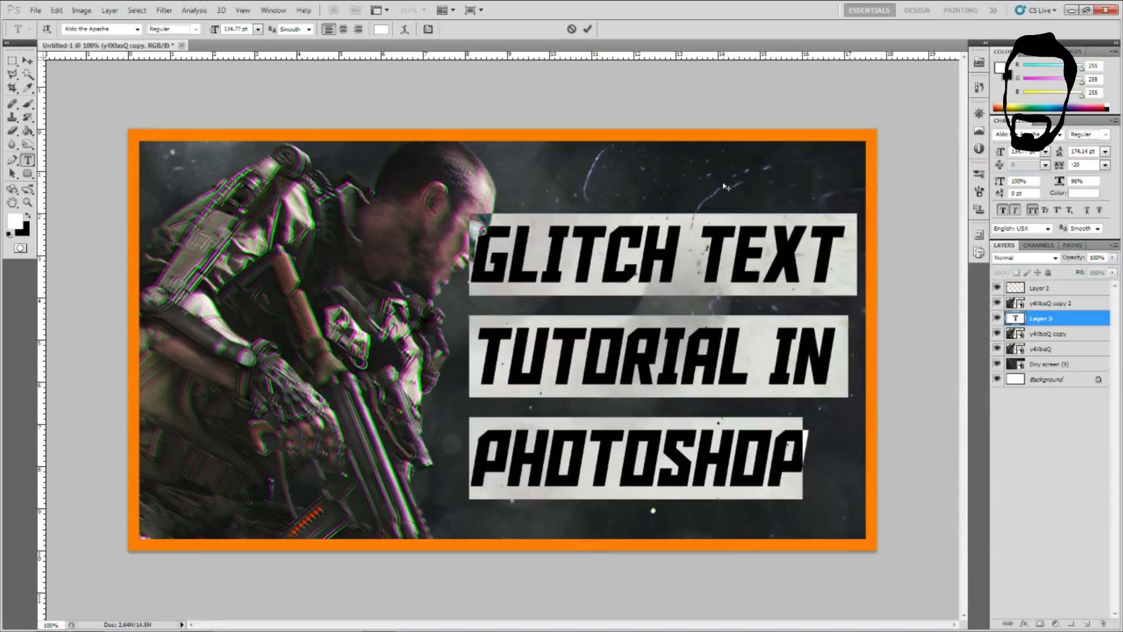
{"action": "left_click_drag", "start_coordinate": [726, 186], "coordinate": [732, 212]}
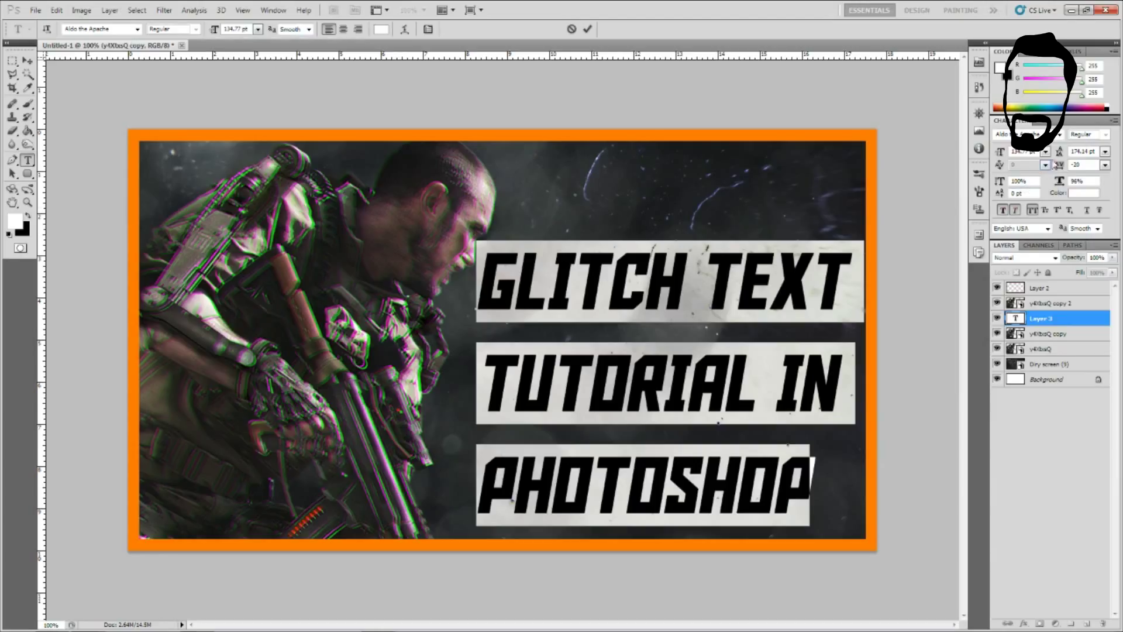
{"action": "left_click_drag", "start_coordinate": [1057, 154], "coordinate": [1028, 166]}
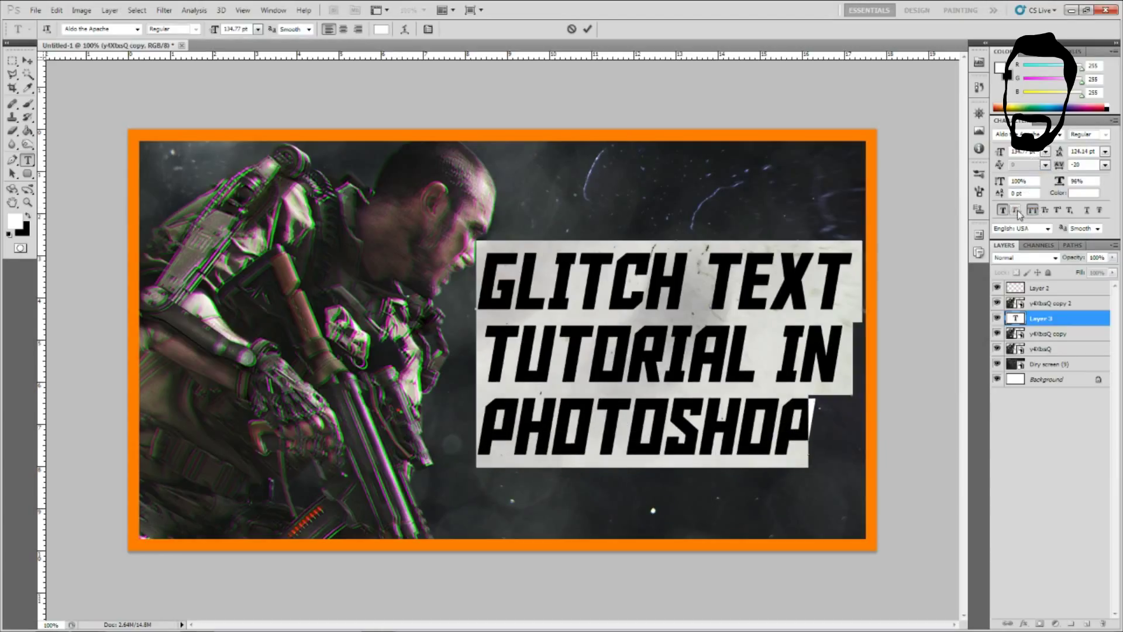
{"action": "left_click", "coordinate": [606, 275]}
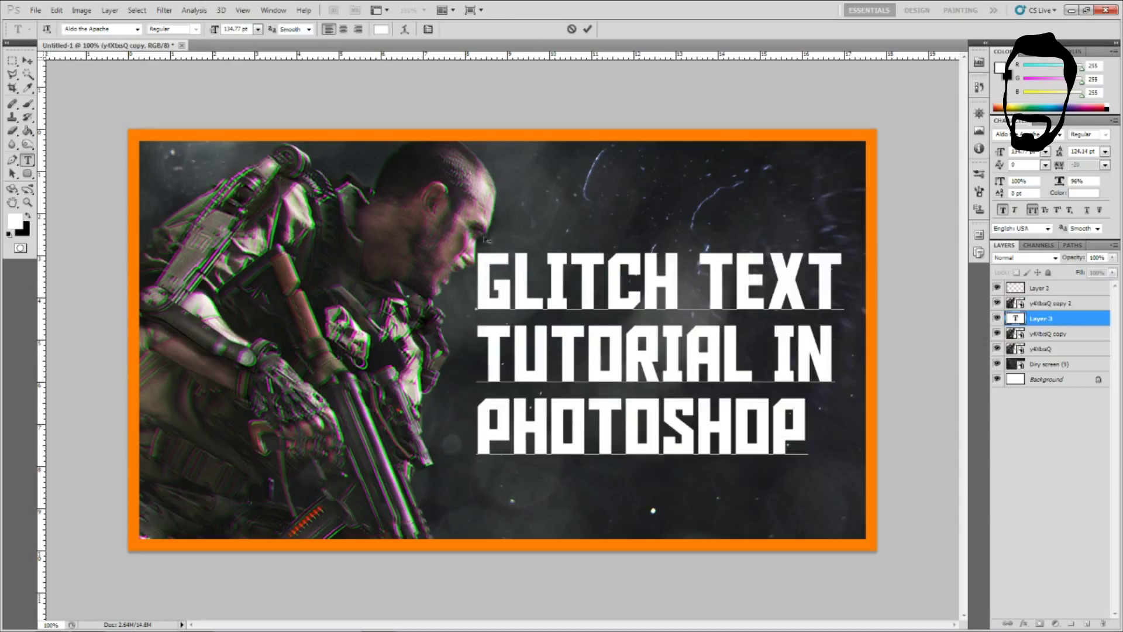
{"action": "key", "text": "ctrl+a"}
{"action": "left_click", "coordinate": [1015, 210]}
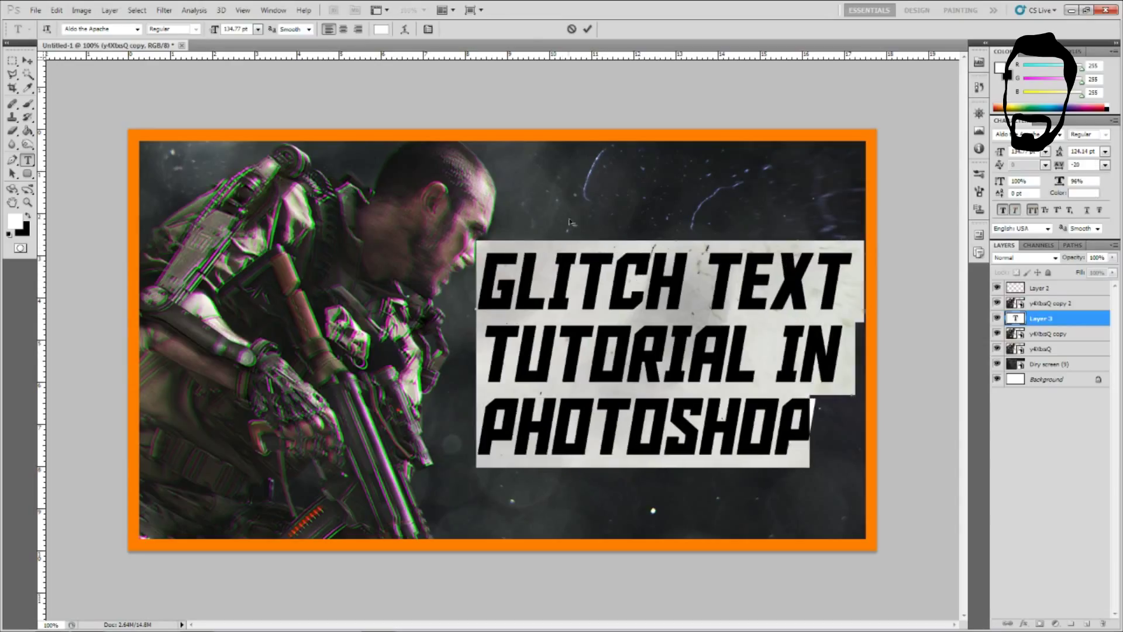
{"action": "left_click_drag", "start_coordinate": [602, 218], "coordinate": [598, 251]}
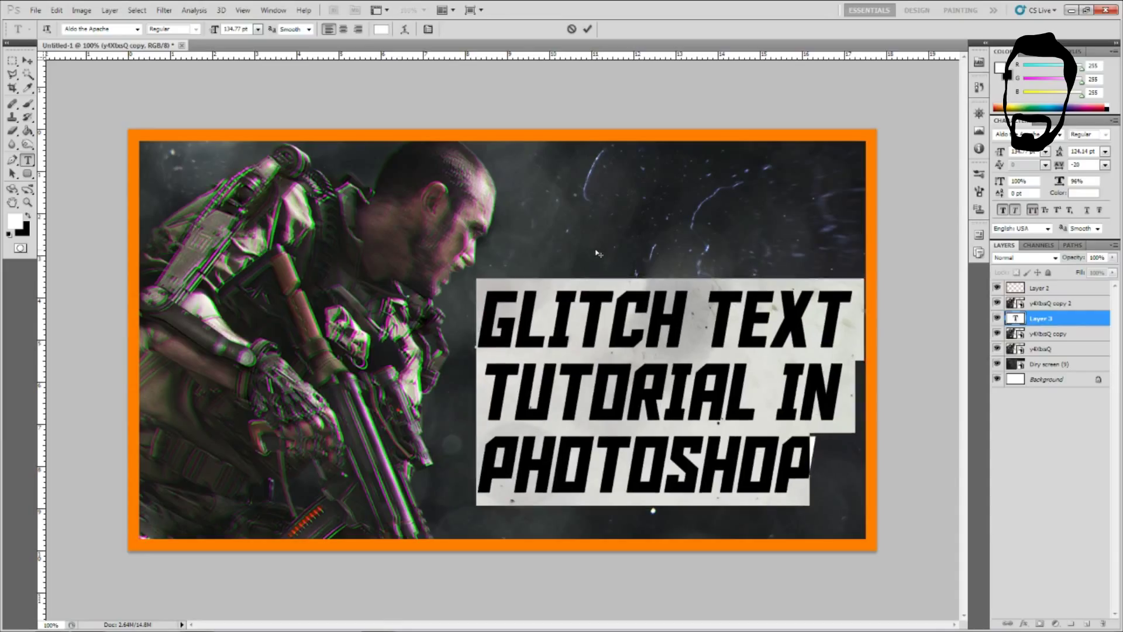
{"action": "left_click", "coordinate": [18, 59]}
Position the title on the image, move its layer above the photo copies, and duplicate it
{"action": "left_click", "coordinate": [27, 60]}
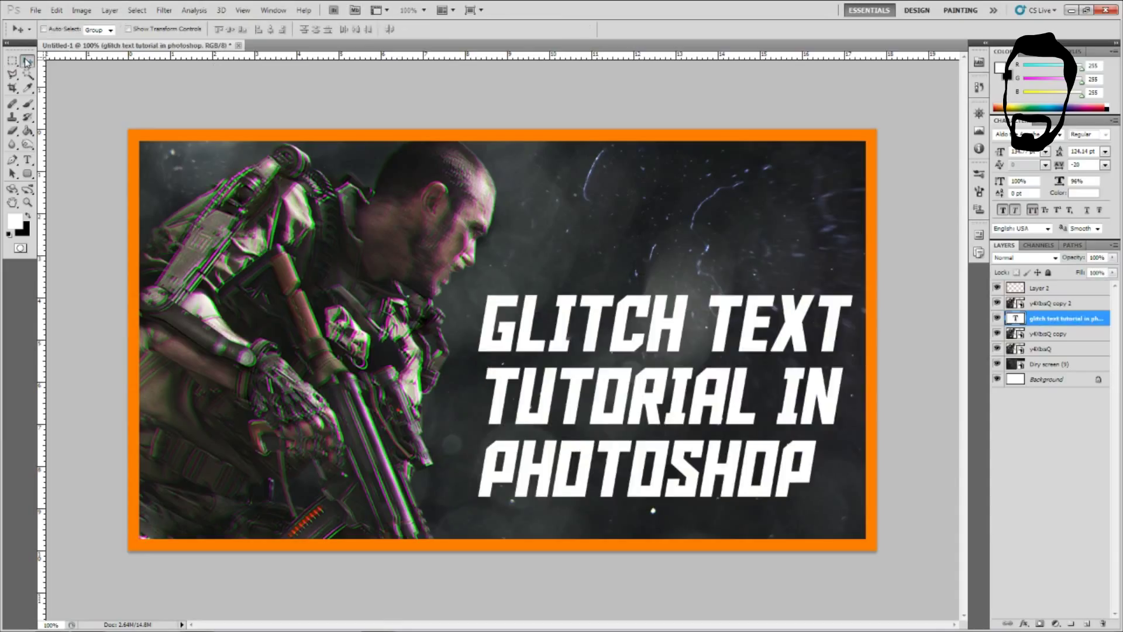
{"action": "left_click_drag", "start_coordinate": [681, 311], "coordinate": [677, 318]}
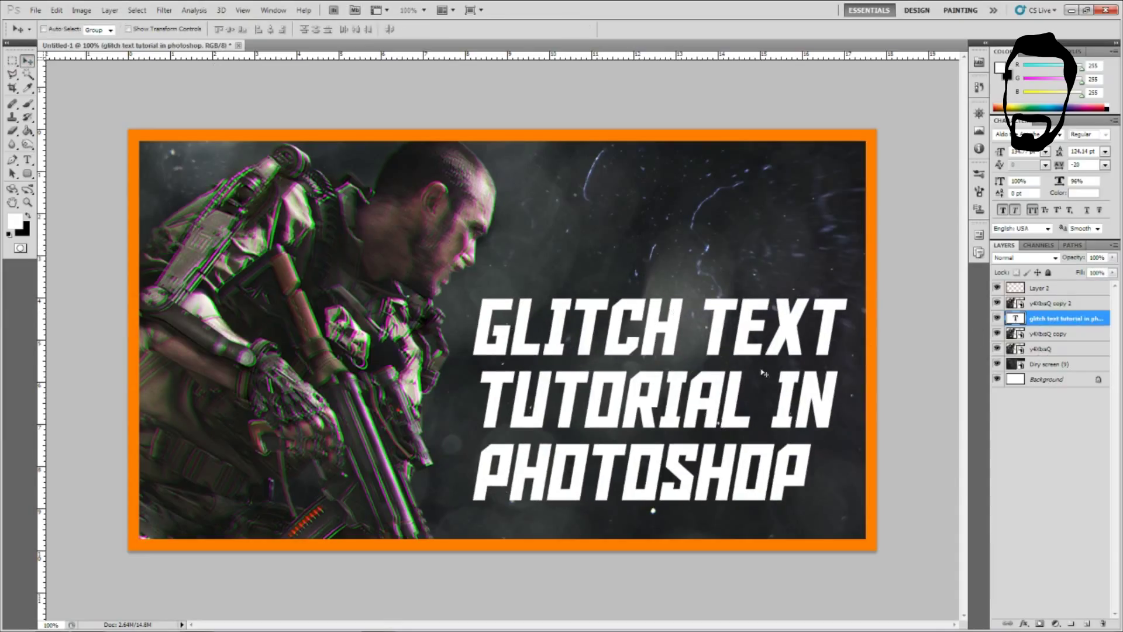
{"action": "left_click_drag", "start_coordinate": [761, 370], "coordinate": [769, 349]}
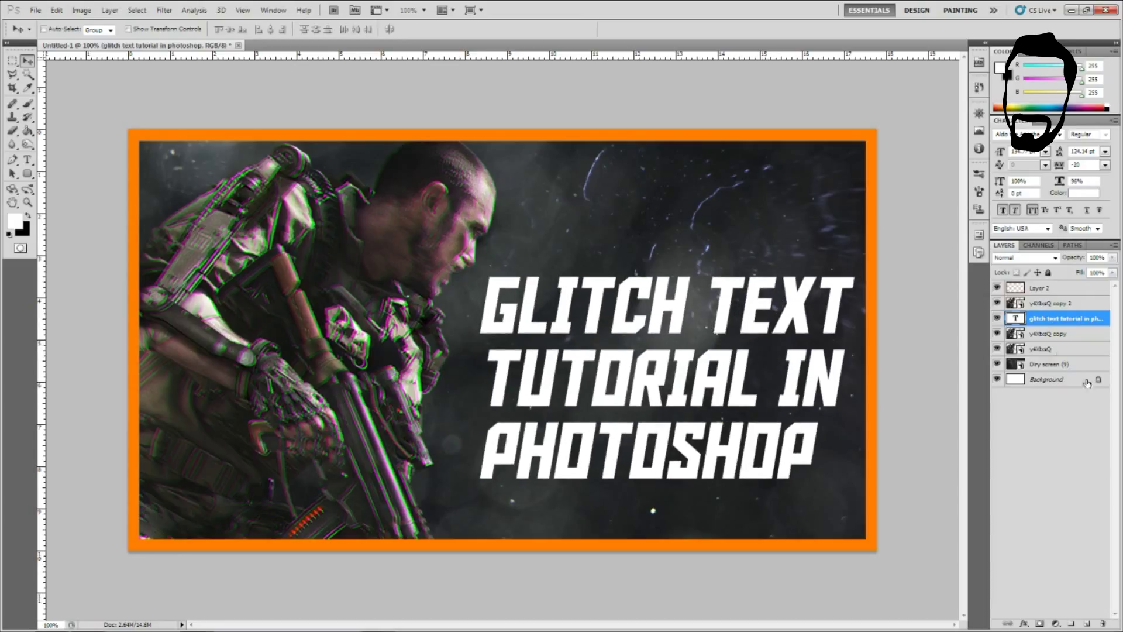
{"action": "left_click_drag", "start_coordinate": [1050, 319], "coordinate": [1053, 306]}
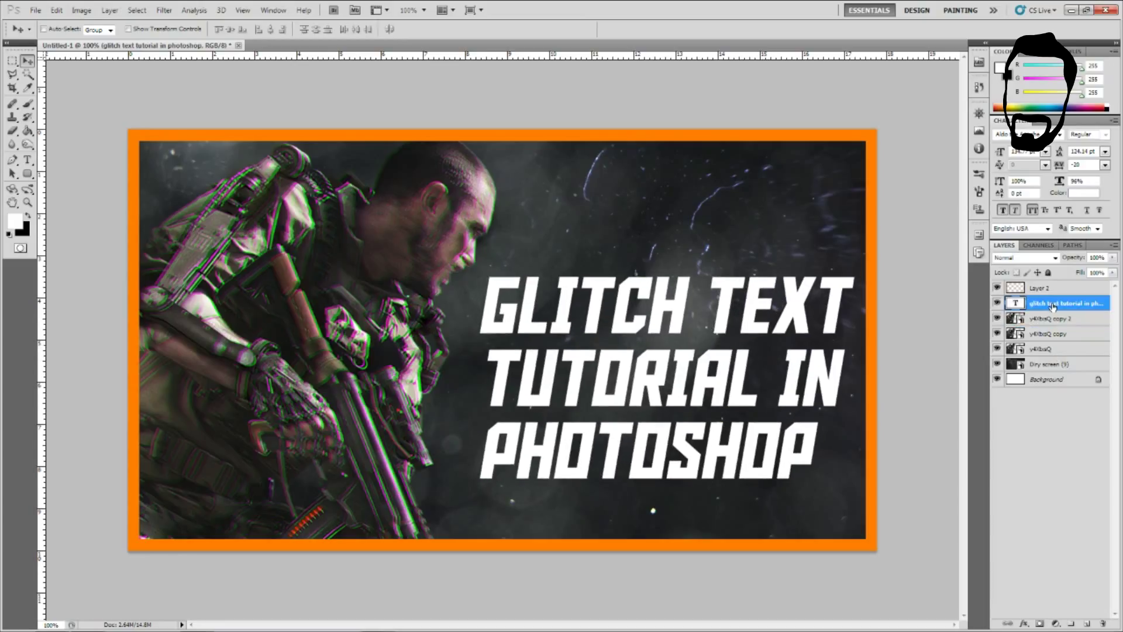
{"action": "key", "text": "ctrl+j"}
{"action": "key", "text": "ctrl+j"}
Turn off the green channel in the top title copy's Blending Options
{"action": "right_click", "coordinate": [1037, 321]}
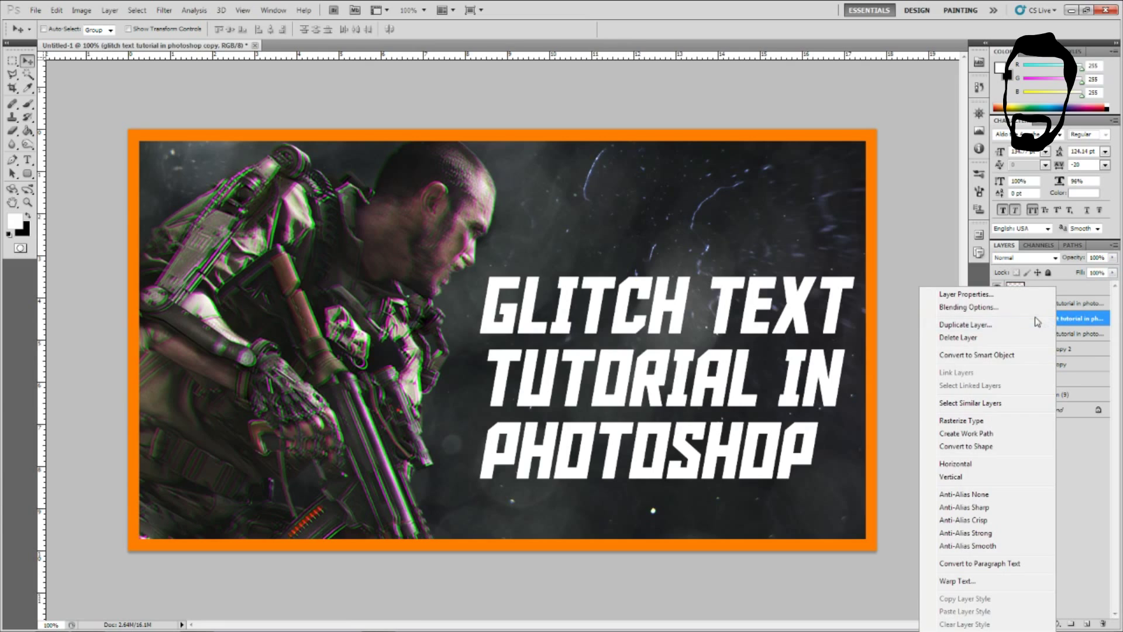
{"action": "left_click", "coordinate": [1028, 307]}
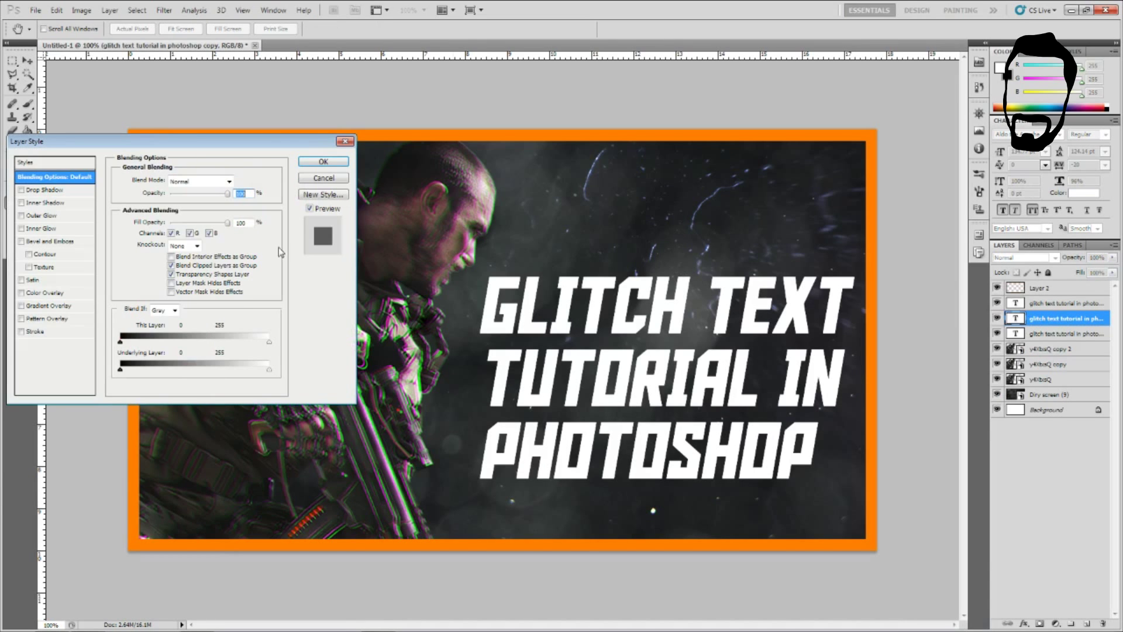
{"action": "left_click", "coordinate": [189, 233]}
{"action": "left_click", "coordinate": [323, 161]}
Limit the next title copy to green by excluding red and blue, and nudge it down-left
{"action": "right_click", "coordinate": [1057, 305]}
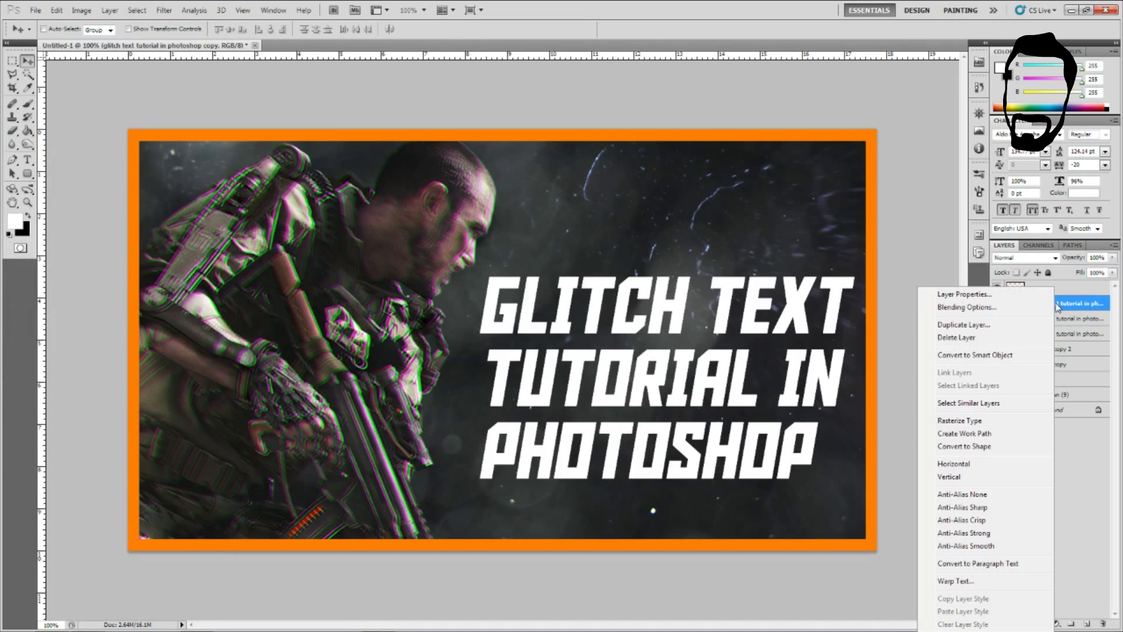
{"action": "left_click", "coordinate": [1023, 308]}
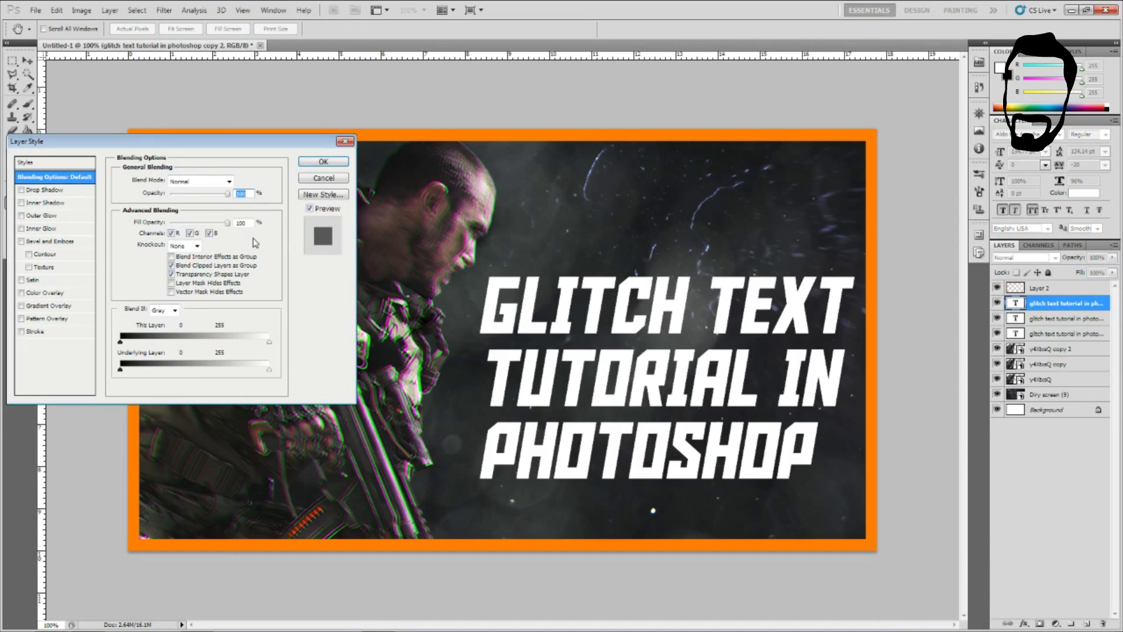
{"action": "left_click", "coordinate": [208, 232]}
{"action": "left_click", "coordinate": [172, 233]}
{"action": "left_click", "coordinate": [335, 163]}
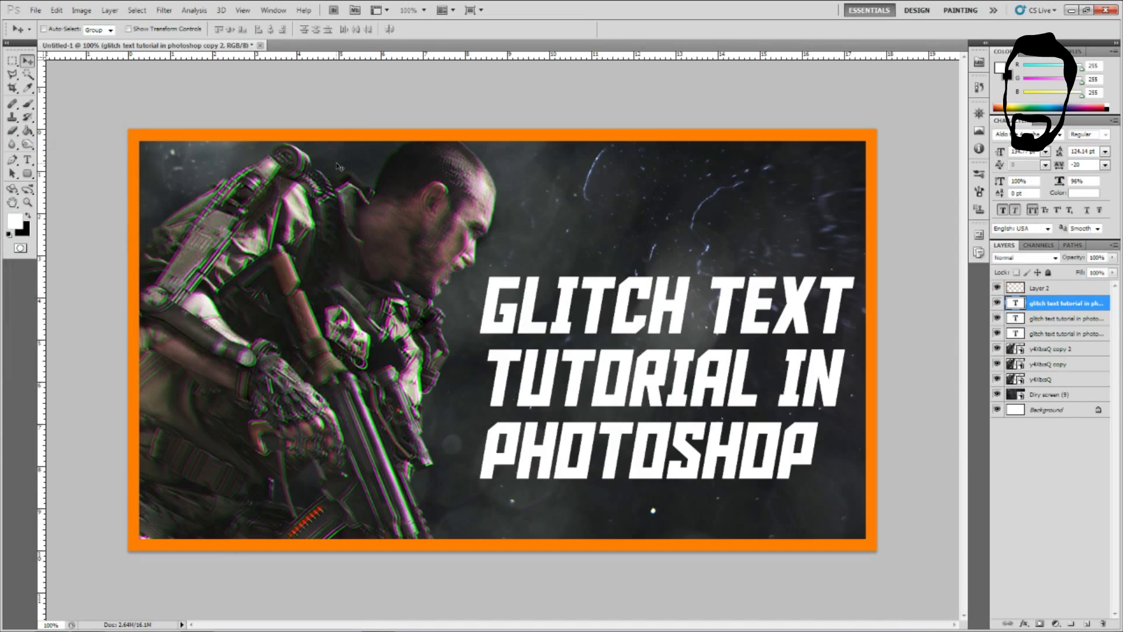
{"action": "key", "text": "Down"}
{"action": "key", "text": "Down"}
{"action": "key", "text": "Left"}
{"action": "key", "text": "Left"}
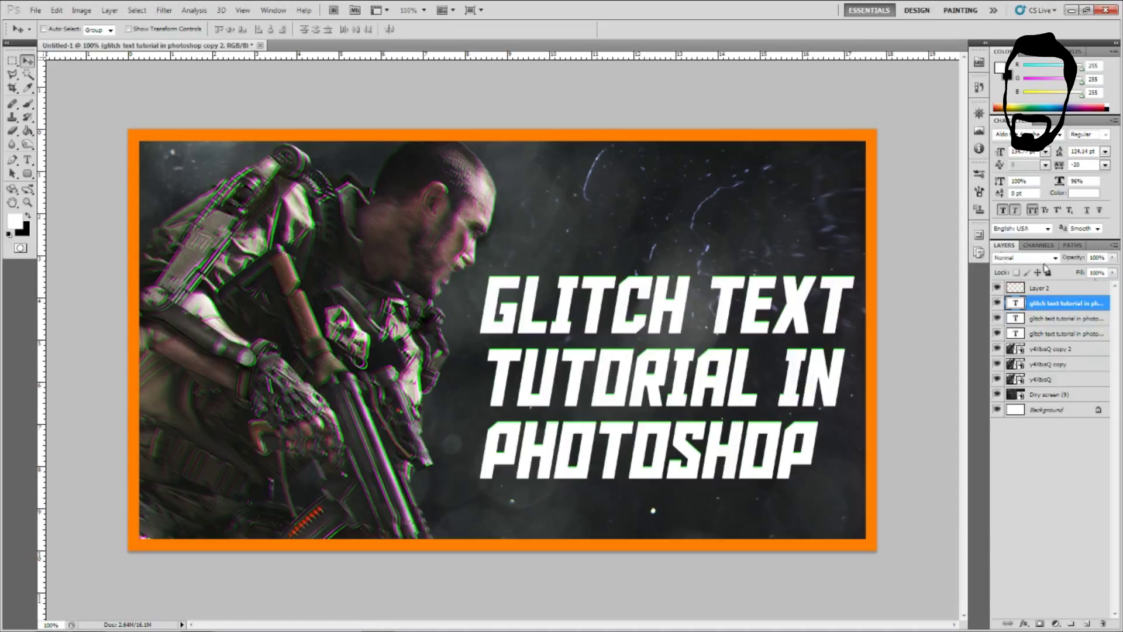
{"action": "left_click", "coordinate": [1053, 318]}
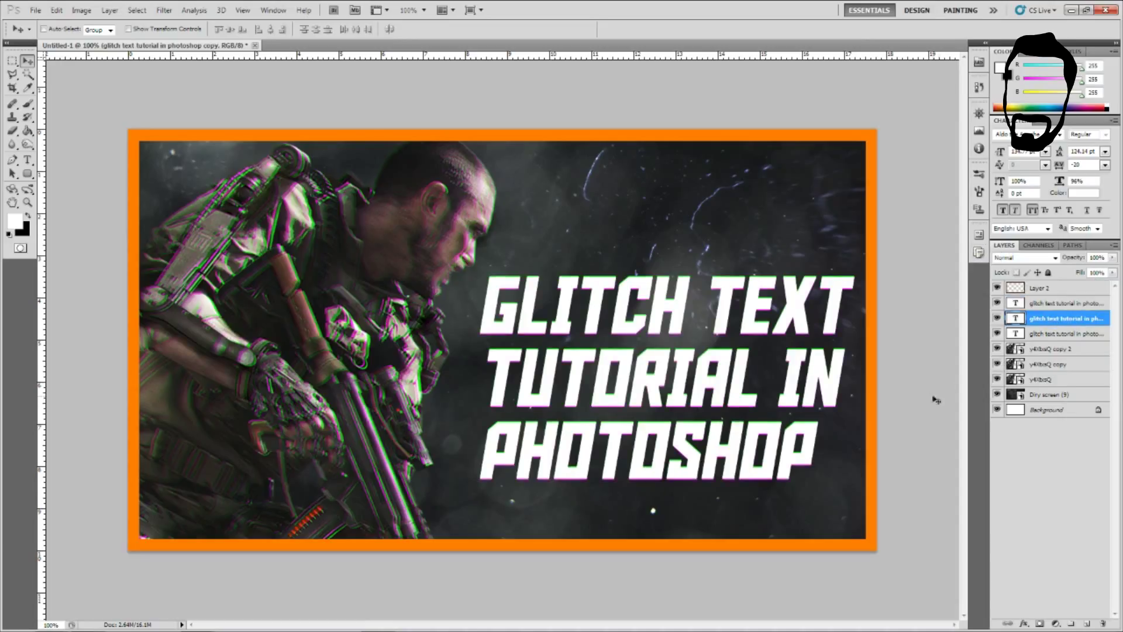
{"action": "left_click", "coordinate": [1034, 339], "text": "shift"}
Merge the three title text layers into one and duplicate it
{"action": "left_click", "coordinate": [1041, 311], "text": "shift"}
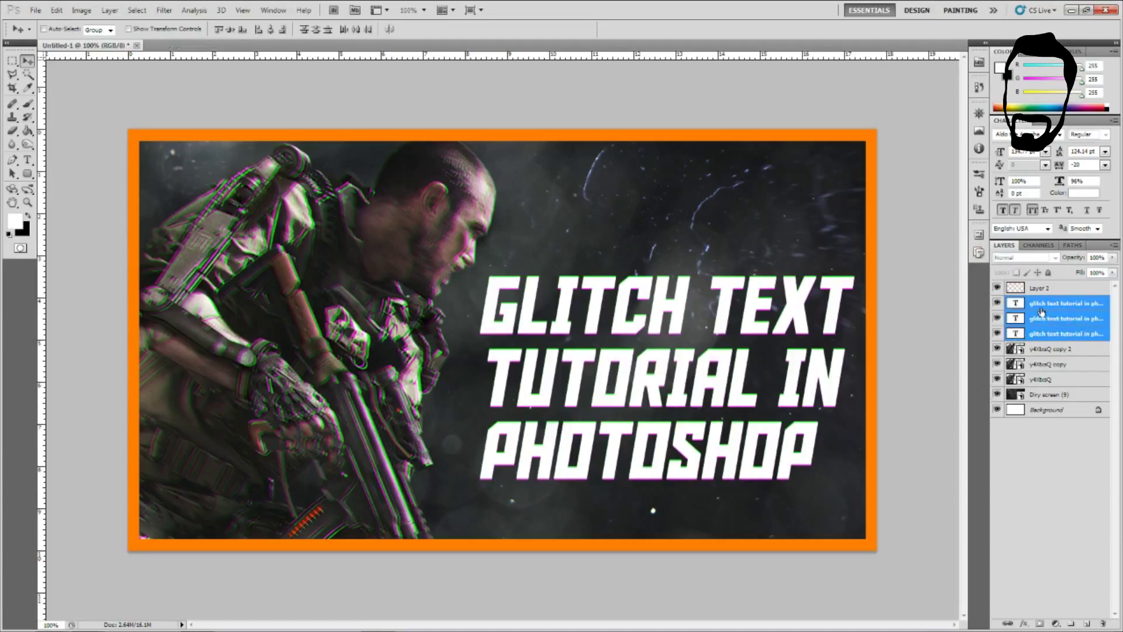
{"action": "key", "text": "ctrl+e"}
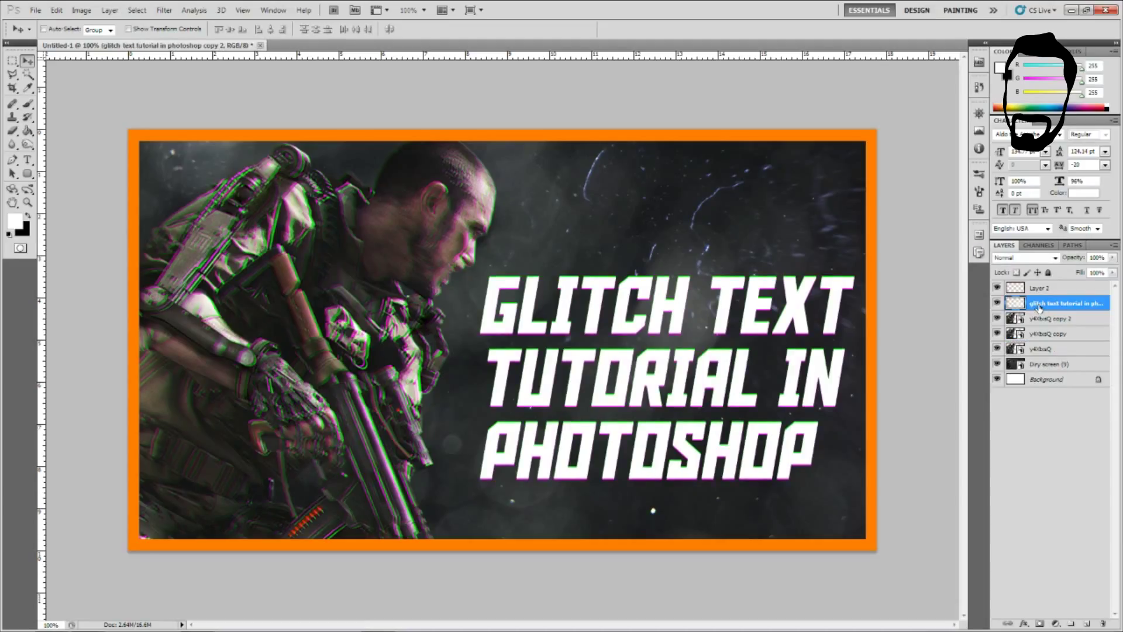
{"action": "key", "text": "ctrl+j"}
{"action": "key", "text": "ctrl+j"}
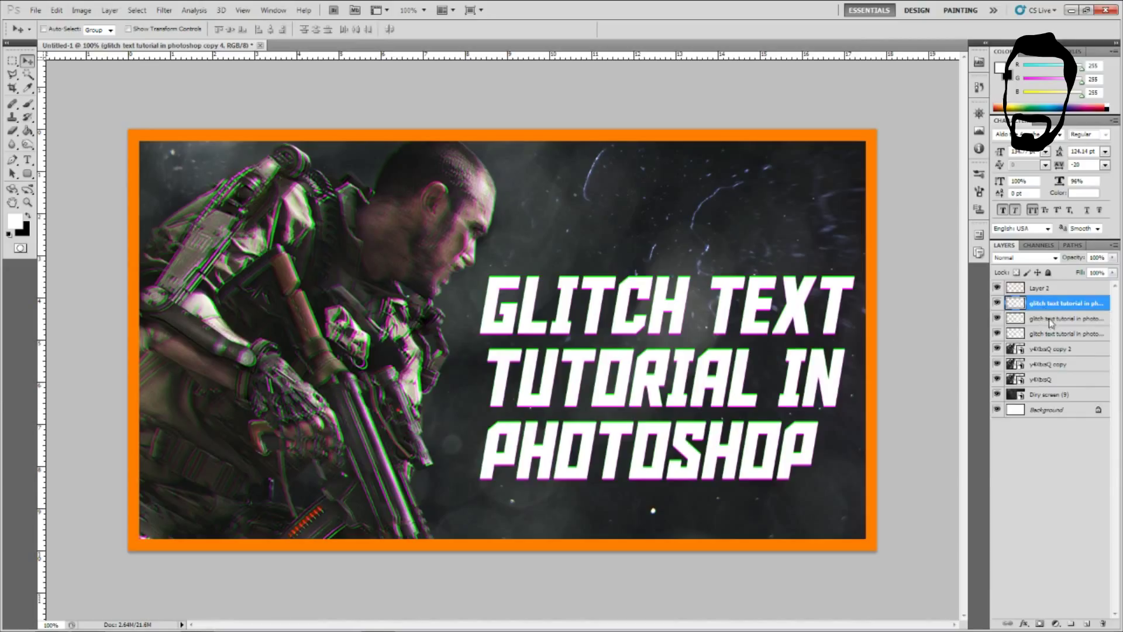
Make the lower title copy green-only by excluding red and blue channels
{"action": "right_click", "coordinate": [1051, 324]}
{"action": "left_click", "coordinate": [1027, 334]}
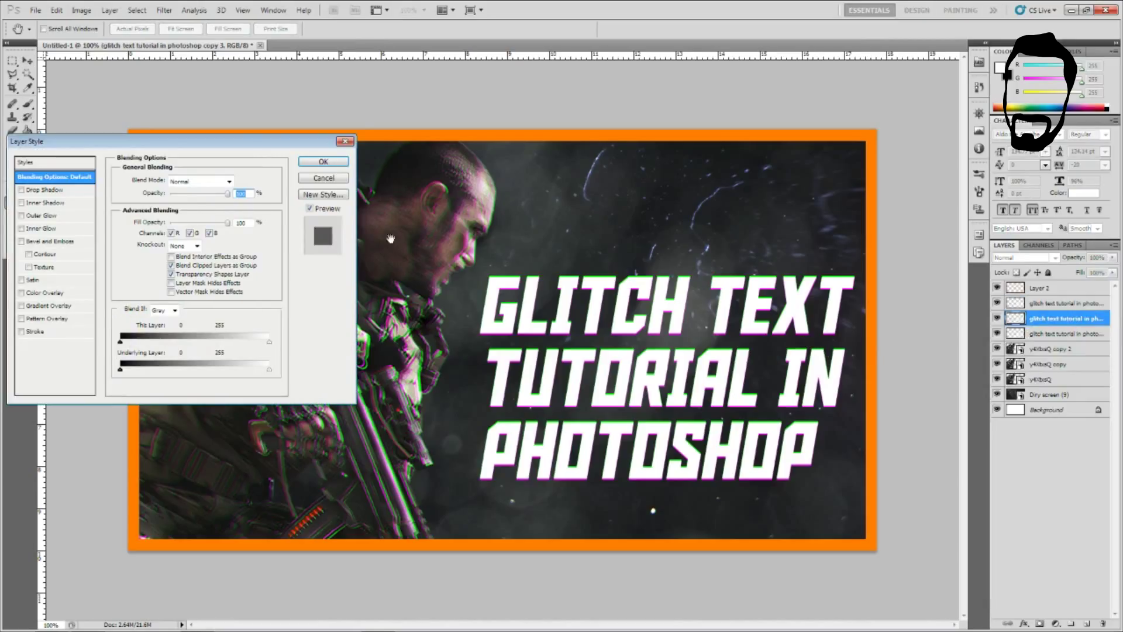
{"action": "left_click", "coordinate": [209, 233]}
{"action": "left_click", "coordinate": [172, 233]}
{"action": "left_click", "coordinate": [324, 161]}
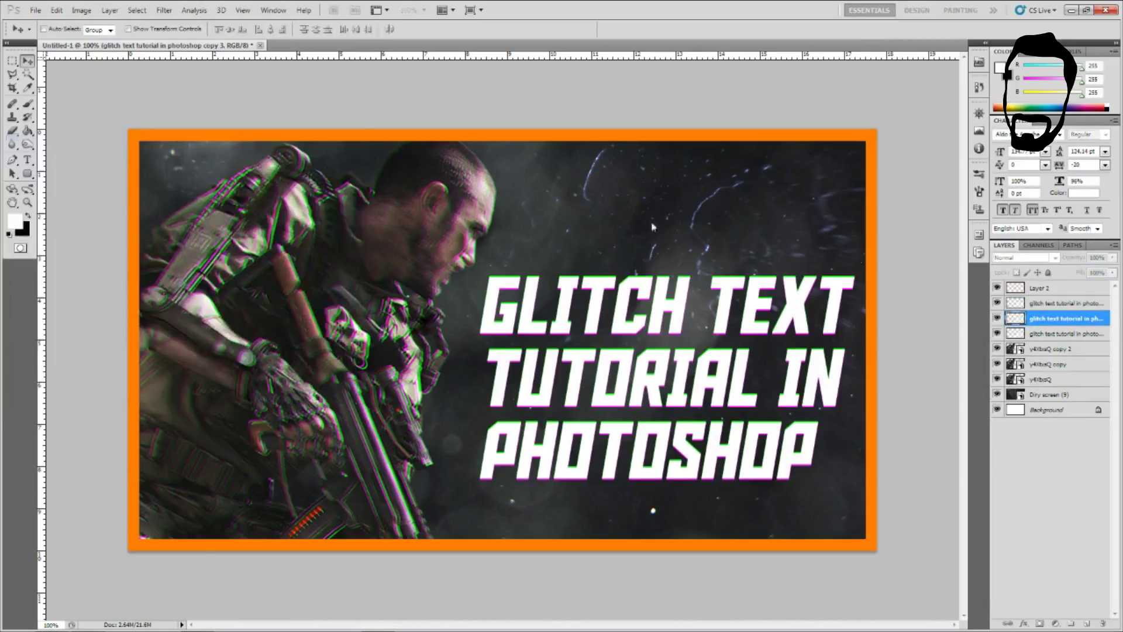
Make the upper title copy magenta by excluding green, then select all three copies
{"action": "right_click", "coordinate": [1050, 309]}
{"action": "left_click", "coordinate": [1024, 316]}
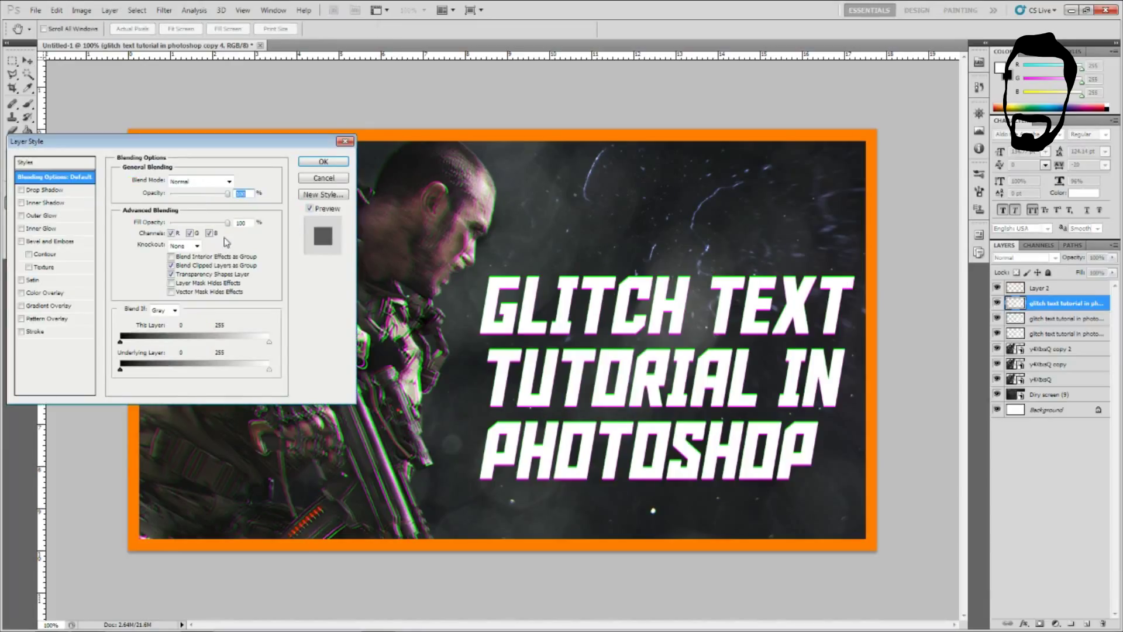
{"action": "left_click", "coordinate": [189, 233]}
{"action": "left_click", "coordinate": [324, 161]}
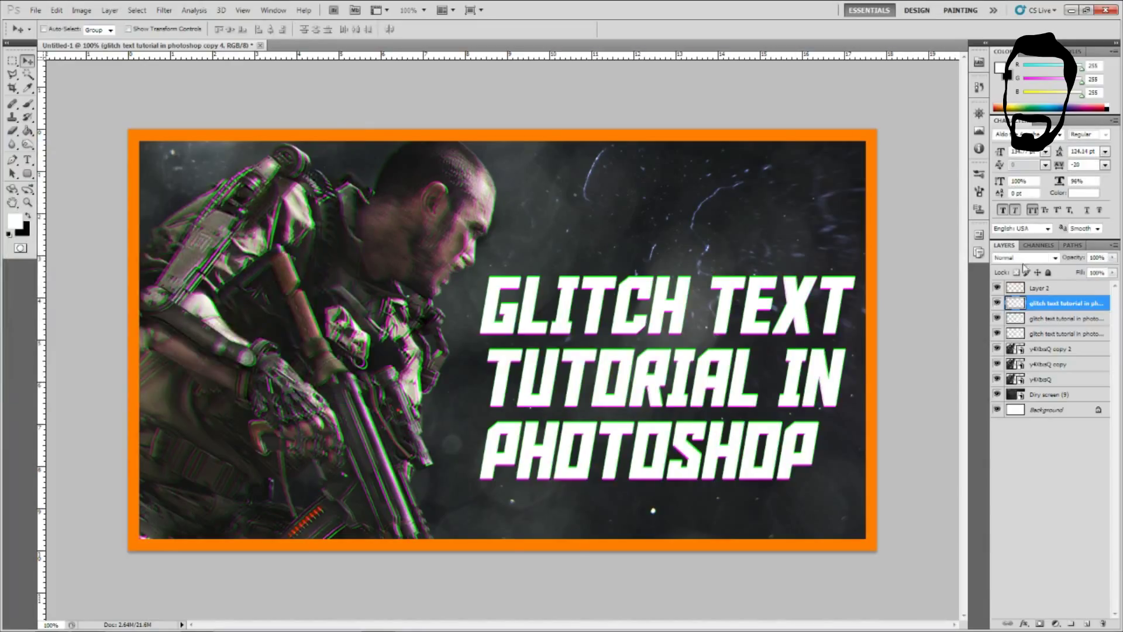
{"action": "left_click", "coordinate": [1053, 318]}
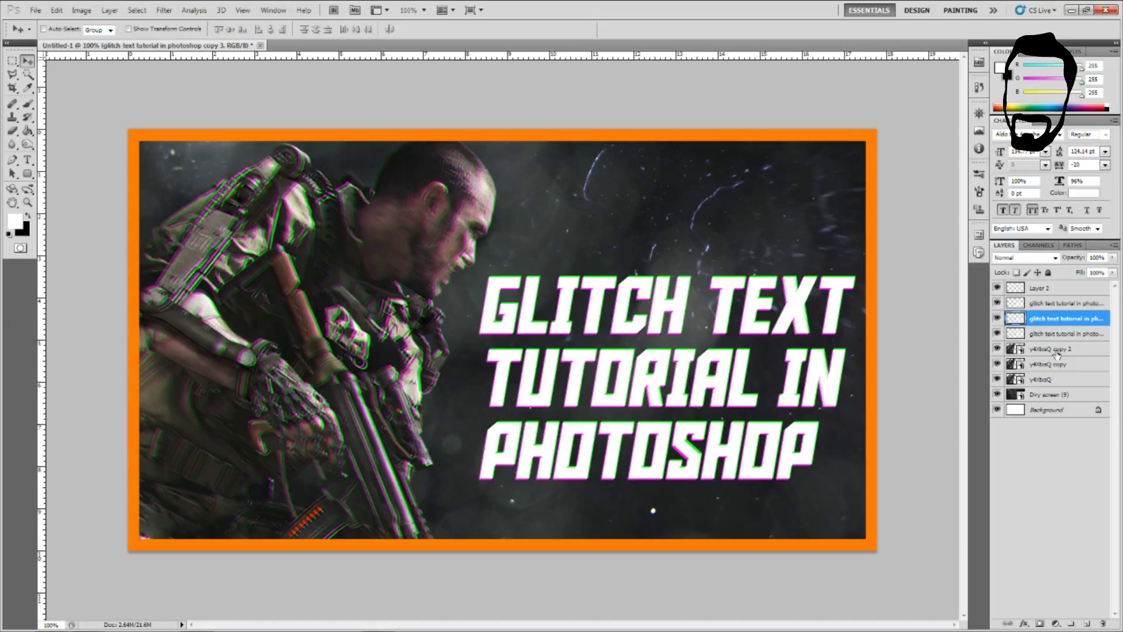
{"action": "left_click", "coordinate": [1025, 335]}
{"action": "left_click", "coordinate": [1053, 304], "text": "shift"}
Merge the three channel-split title copies into a single layer
{"action": "key", "text": "ctrl+r"}
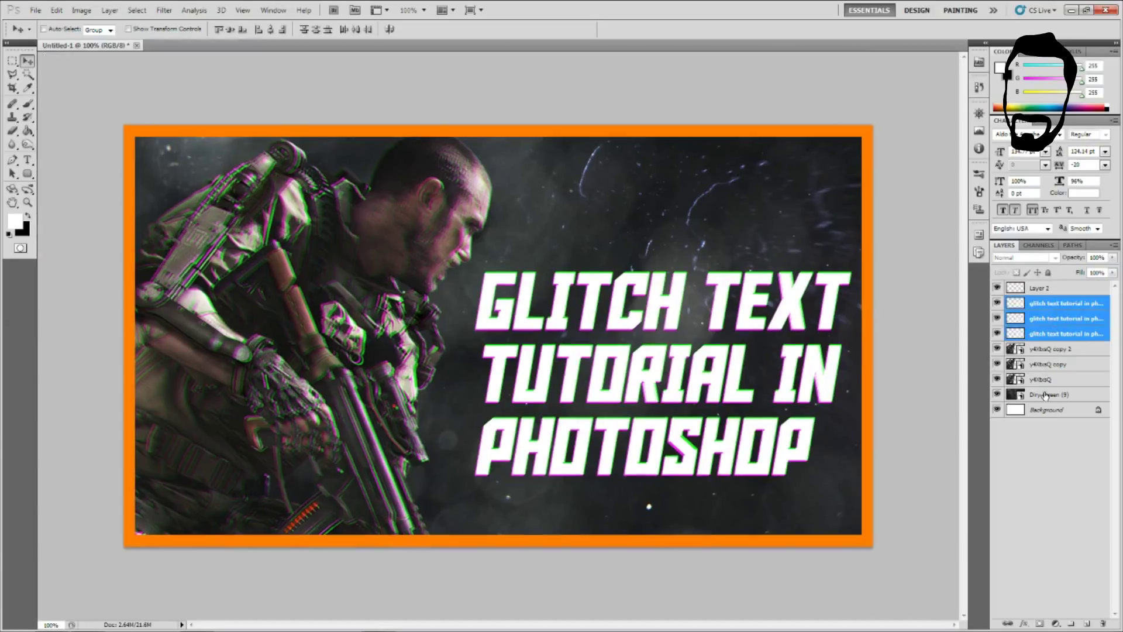
{"action": "key", "text": "ctrl+r"}
{"action": "key", "text": "ctrl+e"}
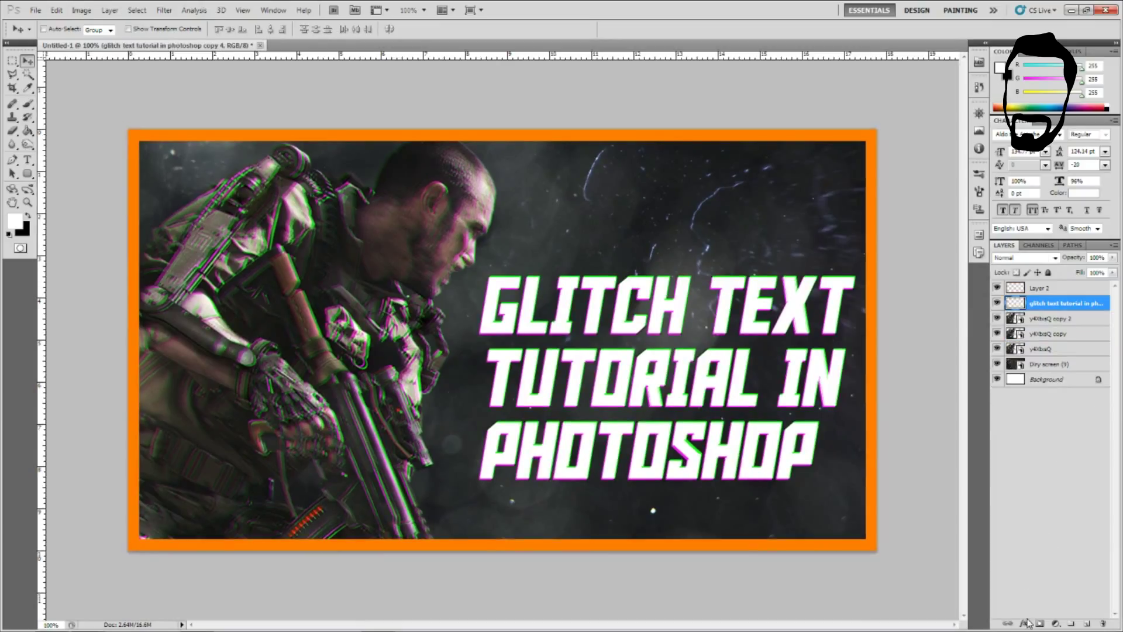
Add a drop shadow to the title, dragging it to about an 11 px offset
{"action": "left_click", "coordinate": [1024, 624]}
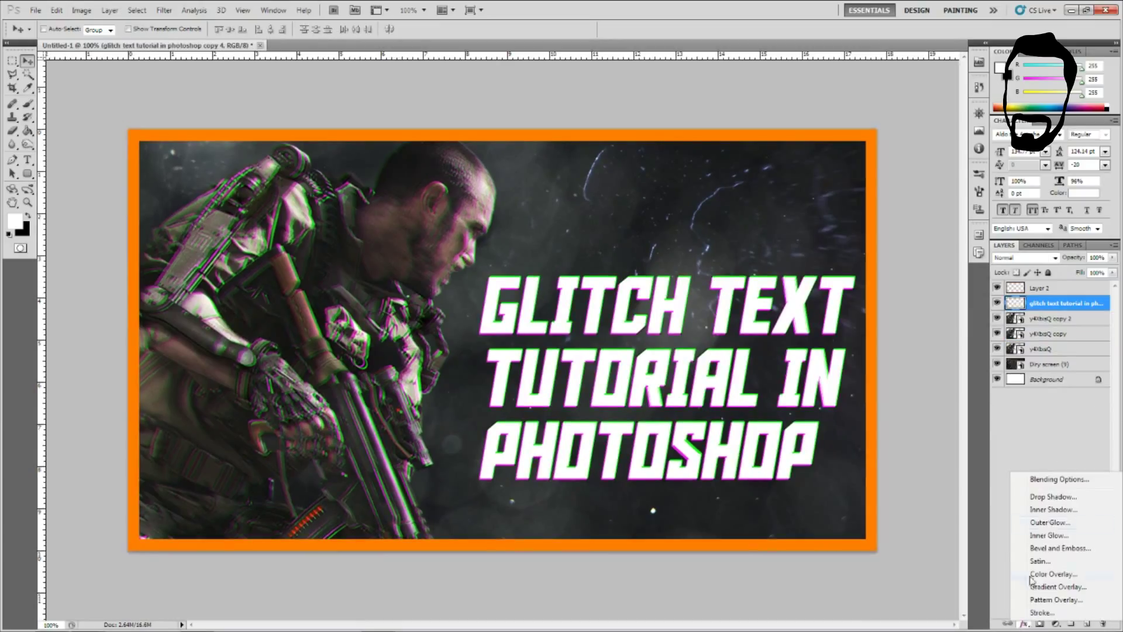
{"action": "left_click", "coordinate": [1053, 498]}
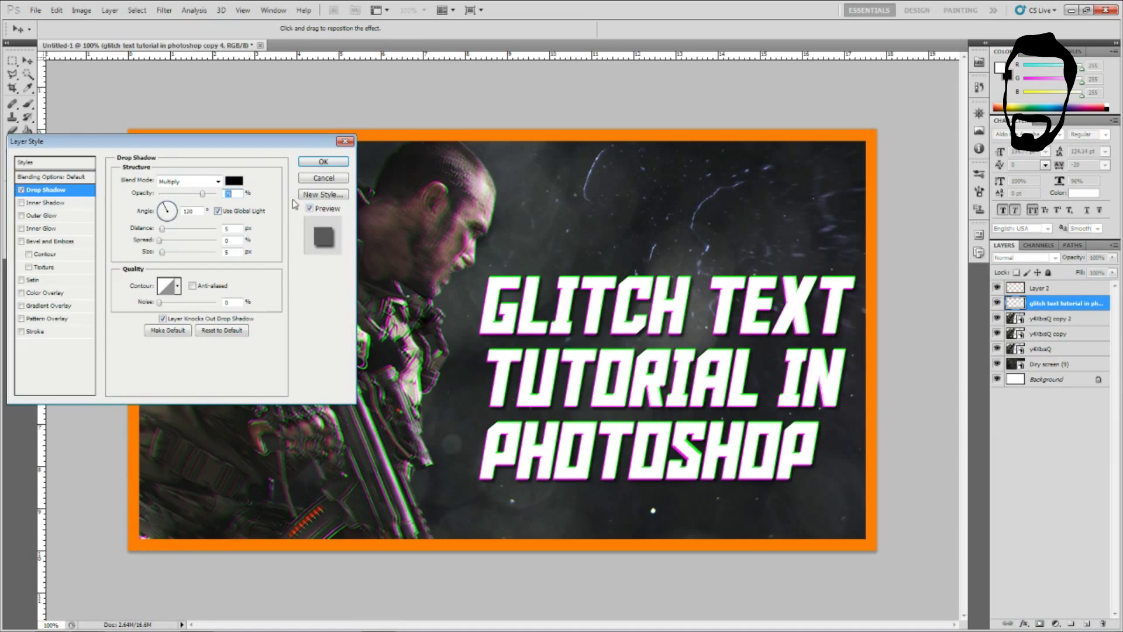
{"action": "mouse_move", "coordinate": [655, 336]}
{"action": "left_mouse_down"}
{"action": "mouse_move", "coordinate": [655, 286]}
{"action": "mouse_move", "coordinate": [666, 353]}
{"action": "mouse_move", "coordinate": [663, 338]}
{"action": "left_mouse_up"}
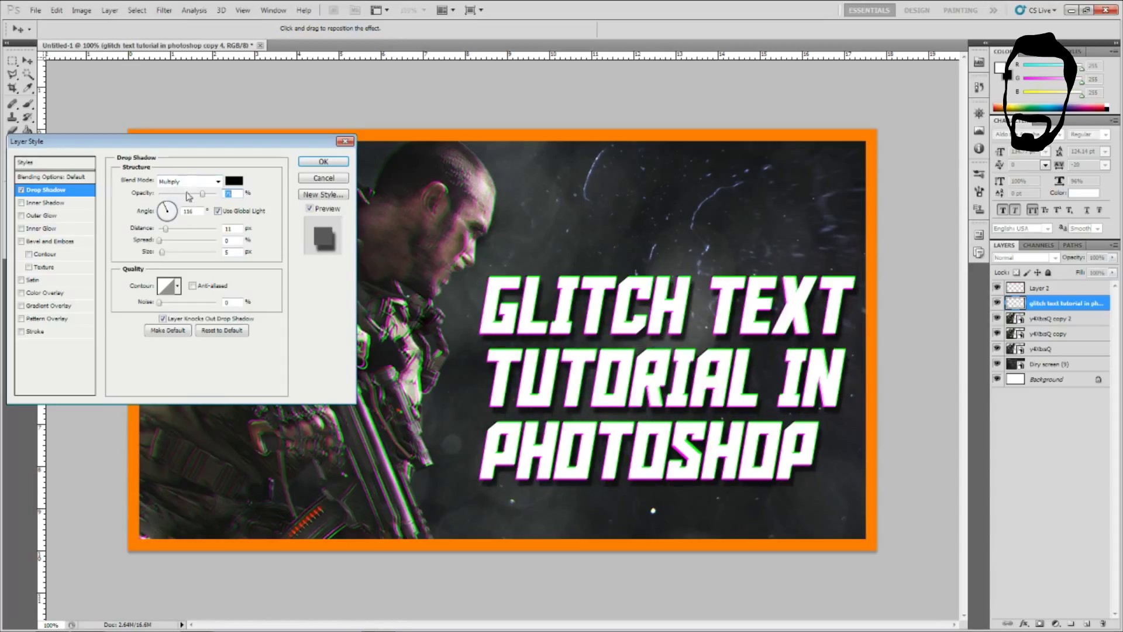
{"action": "left_click_drag", "start_coordinate": [202, 194], "coordinate": [206, 199]}
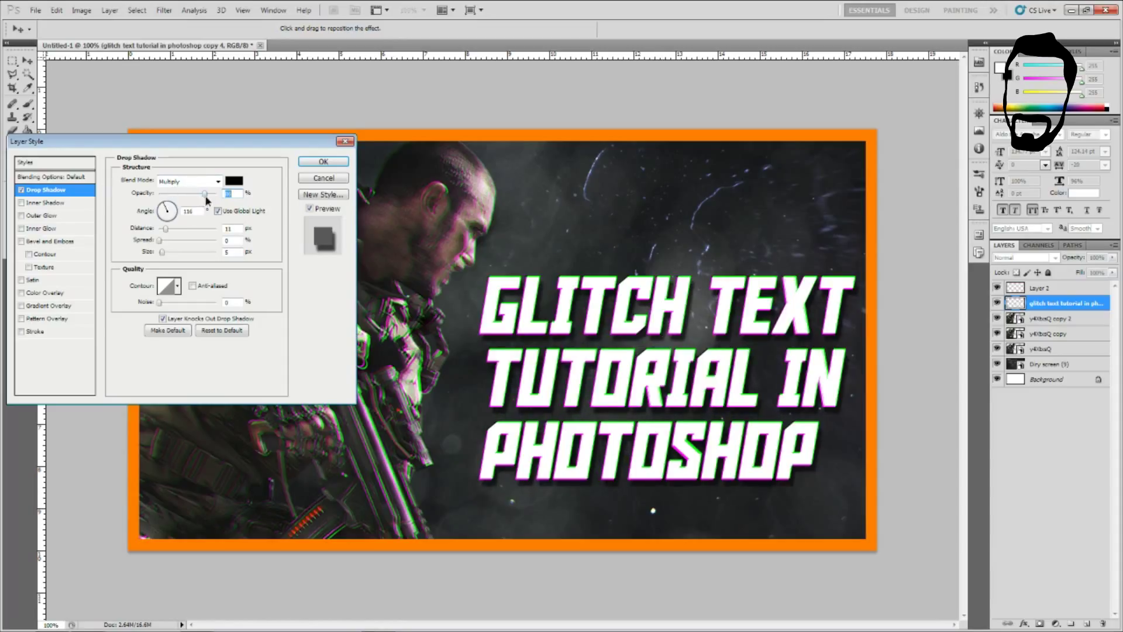
{"action": "left_click", "coordinate": [324, 162]}
Scale the title larger with Free Transform, reposition it, and apply the change
{"action": "left_click_drag", "start_coordinate": [740, 334], "coordinate": [739, 314]}
{"action": "key", "text": "ctrl+t"}
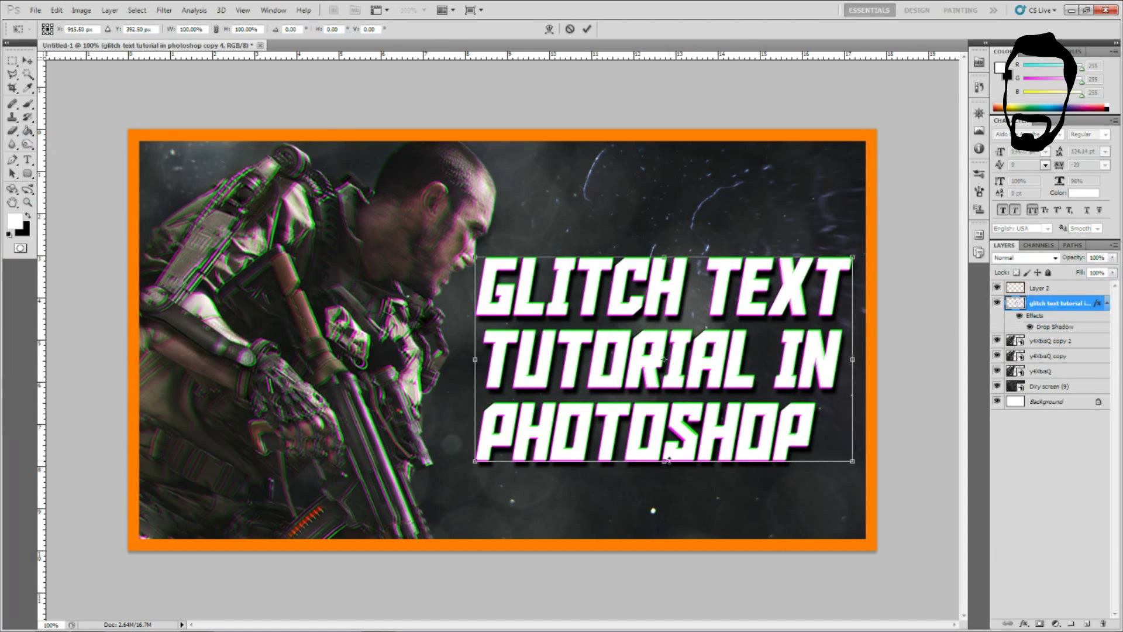
{"action": "left_click_drag", "start_coordinate": [665, 468], "coordinate": [667, 484]}
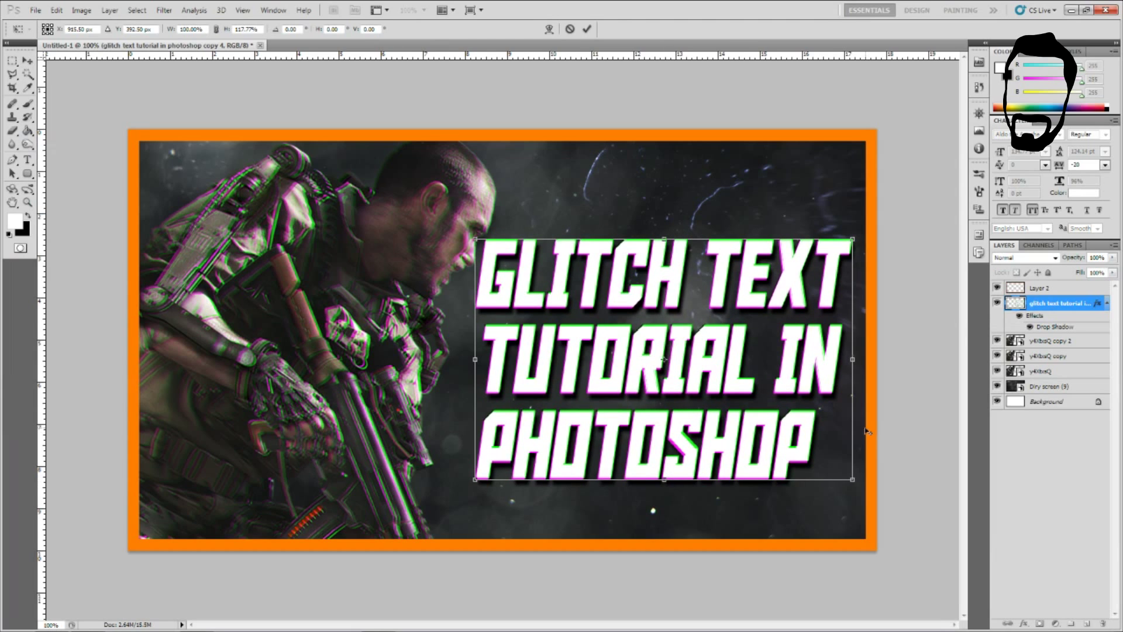
{"action": "left_click_drag", "start_coordinate": [848, 478], "coordinate": [863, 486]}
{"action": "left_click_drag", "start_coordinate": [520, 391], "coordinate": [516, 403]}
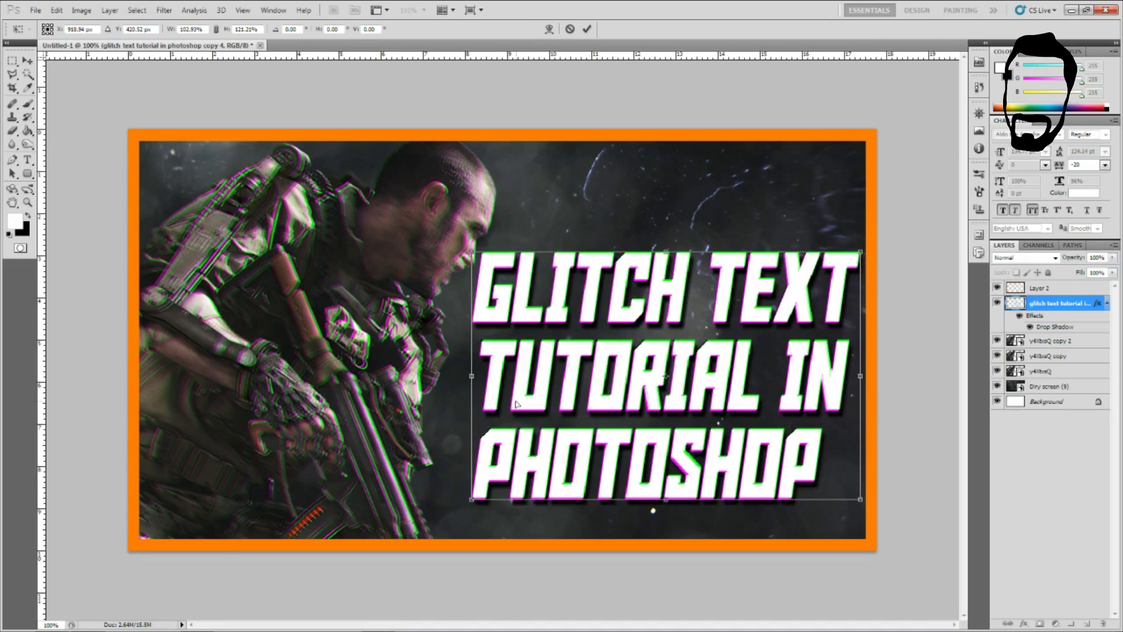
{"action": "left_click", "coordinate": [27, 61]}
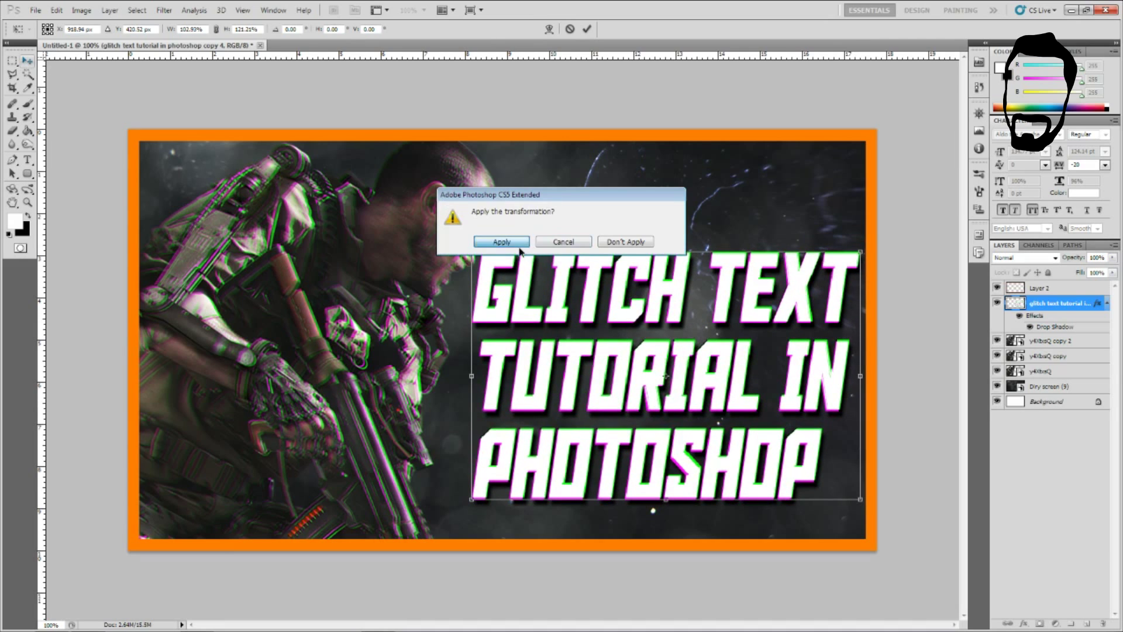
{"action": "left_click", "coordinate": [497, 245]}
Move the title lower and squeeze it slightly shorter with another Free Transform
{"action": "left_click_drag", "start_coordinate": [555, 270], "coordinate": [548, 286]}
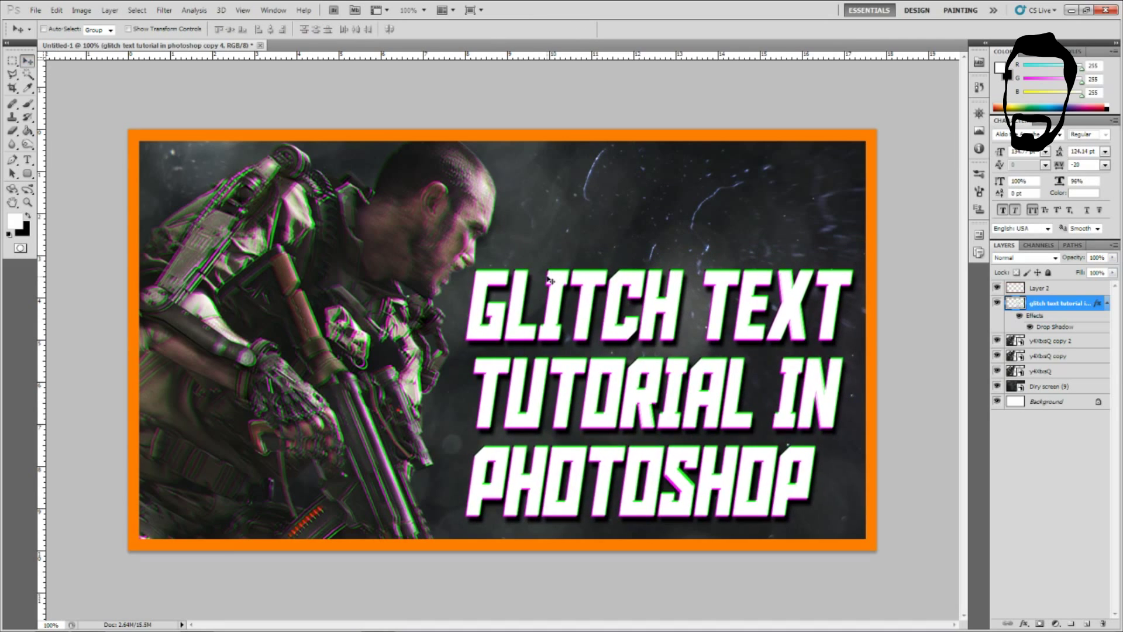
{"action": "key", "text": "ctrl+t"}
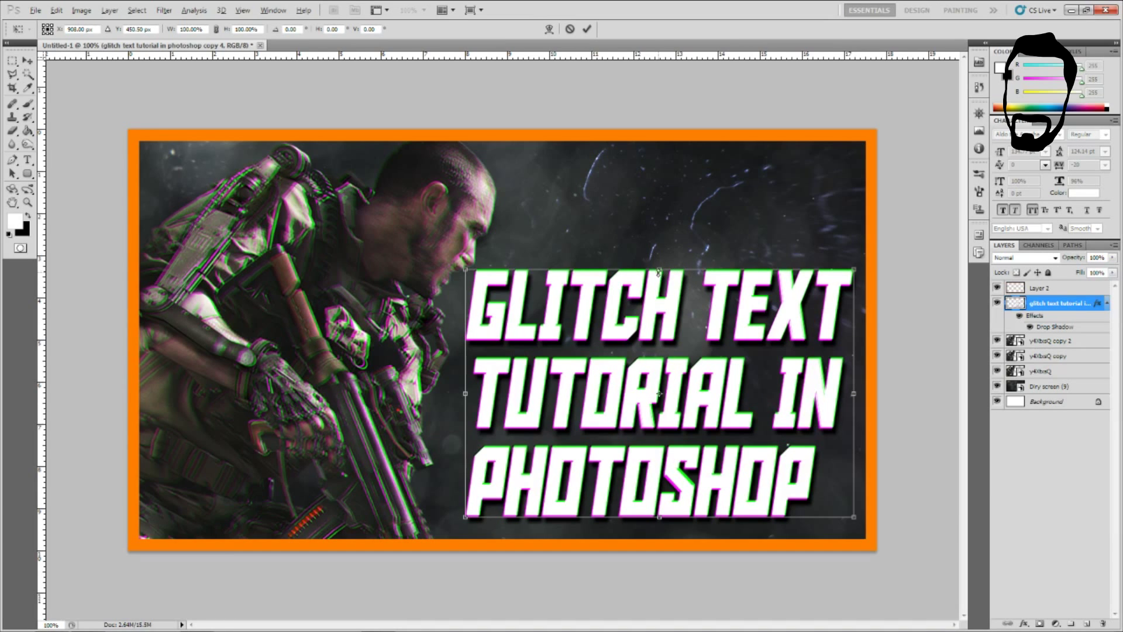
{"action": "left_click_drag", "start_coordinate": [659, 272], "coordinate": [674, 246]}
{"action": "key", "text": "Return"}
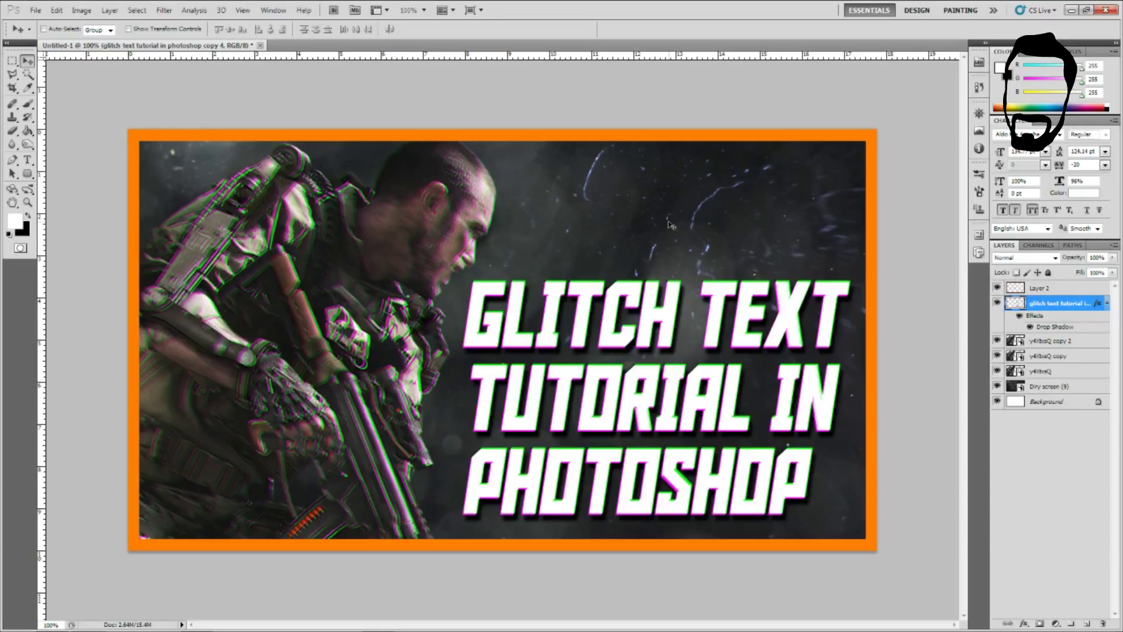
Switch briefly to the Type tool and back to the Move tool, leaving the thumbnail finished
{"action": "left_click", "coordinate": [27, 160]}
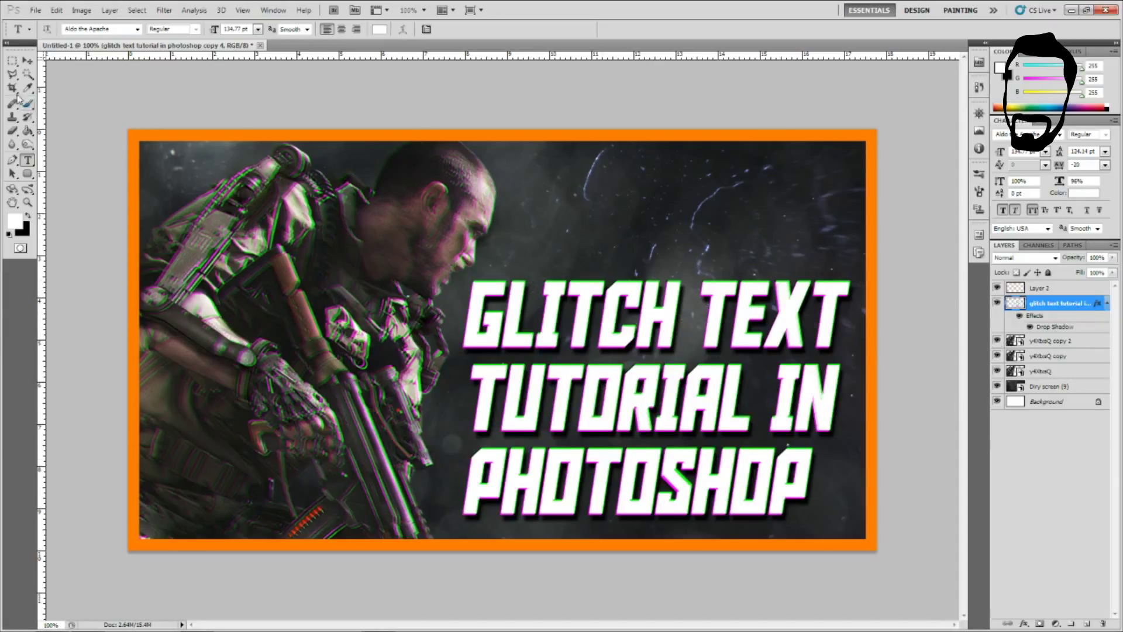
{"action": "left_click", "coordinate": [27, 61]}
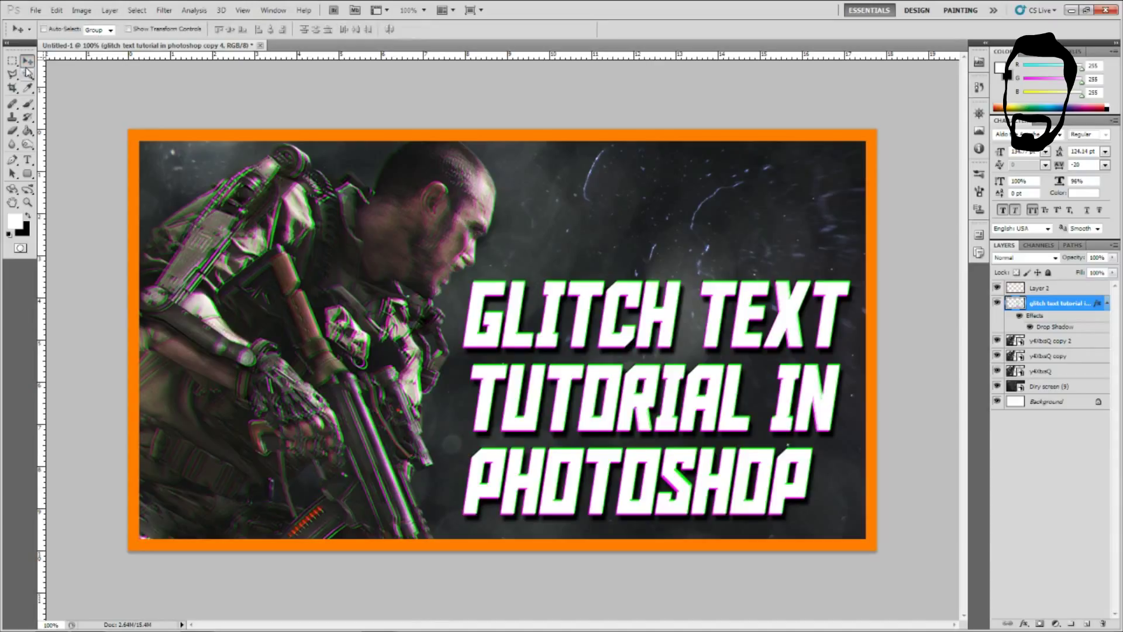